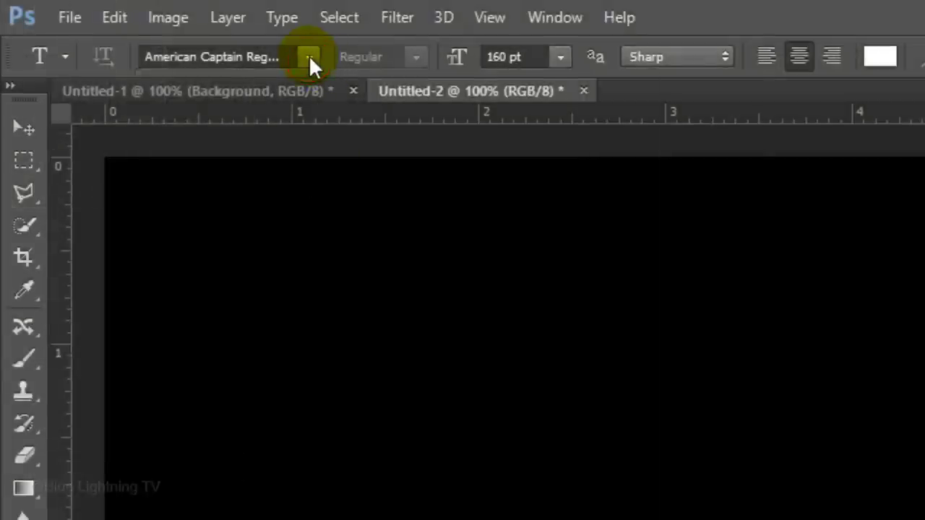
Step: Type REFLECTIONS at the canvas centre in white 160 pt American Captain Regular
left_click(309, 57)
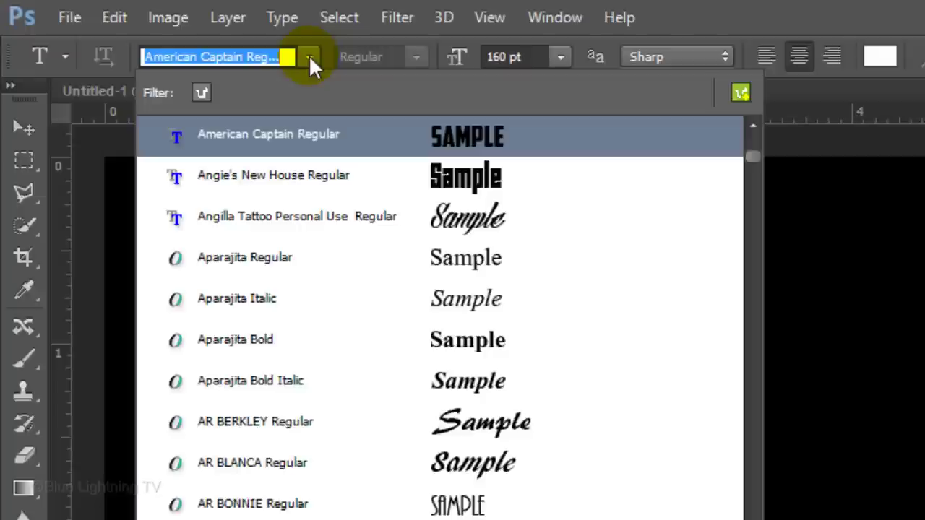
left_click(309, 56)
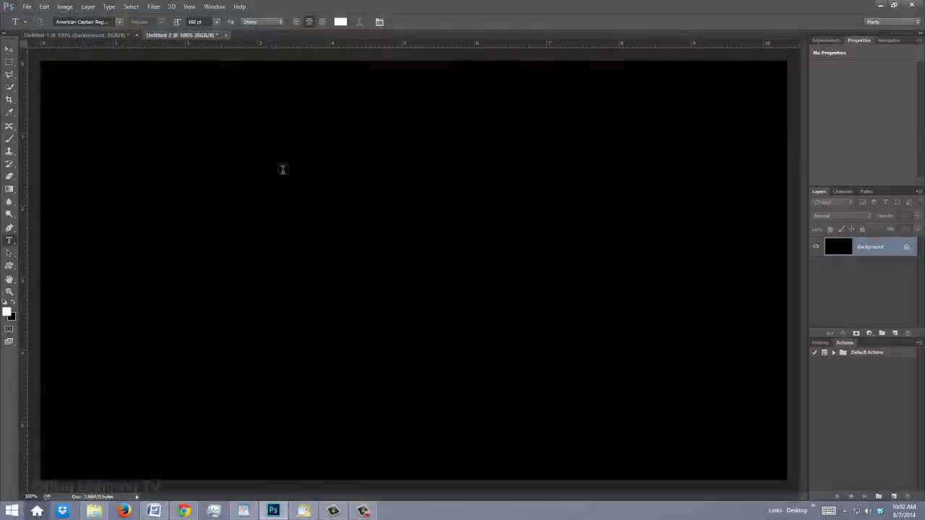
left_click(421, 266)
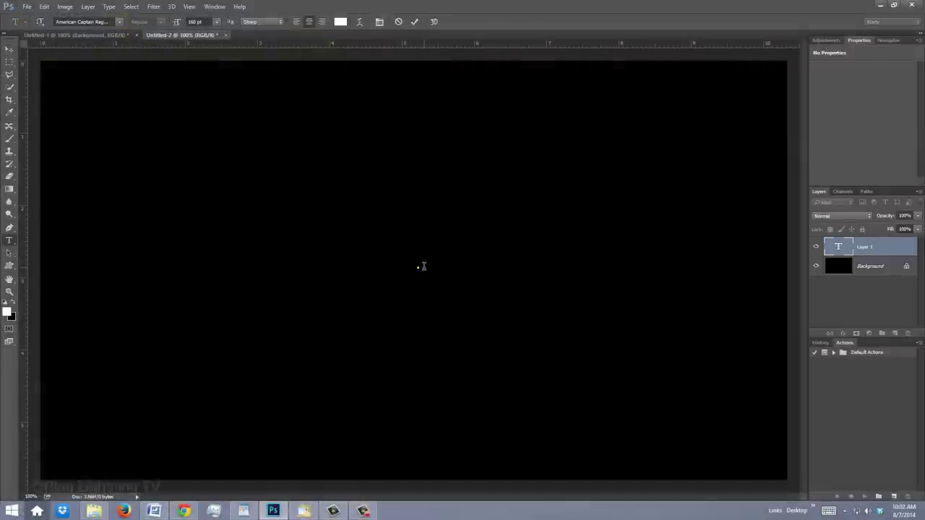
type("REF")
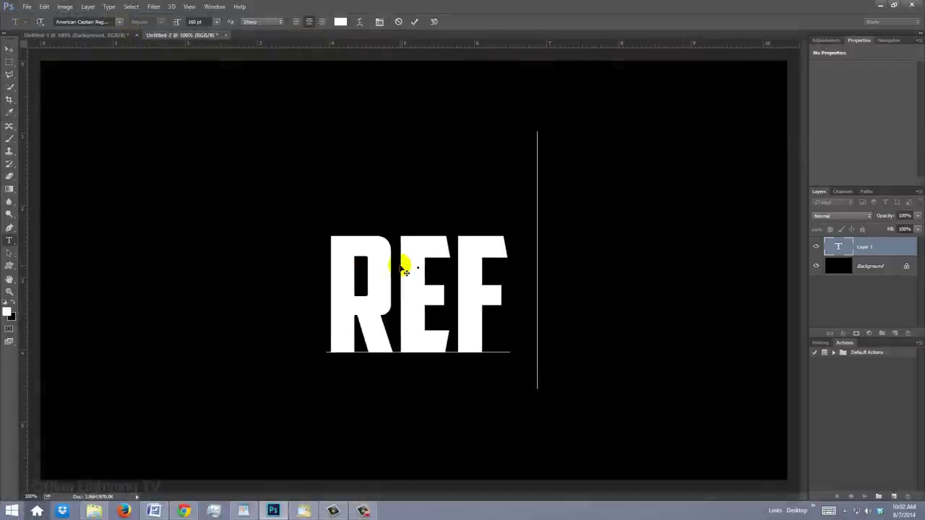
type("LECTIONS")
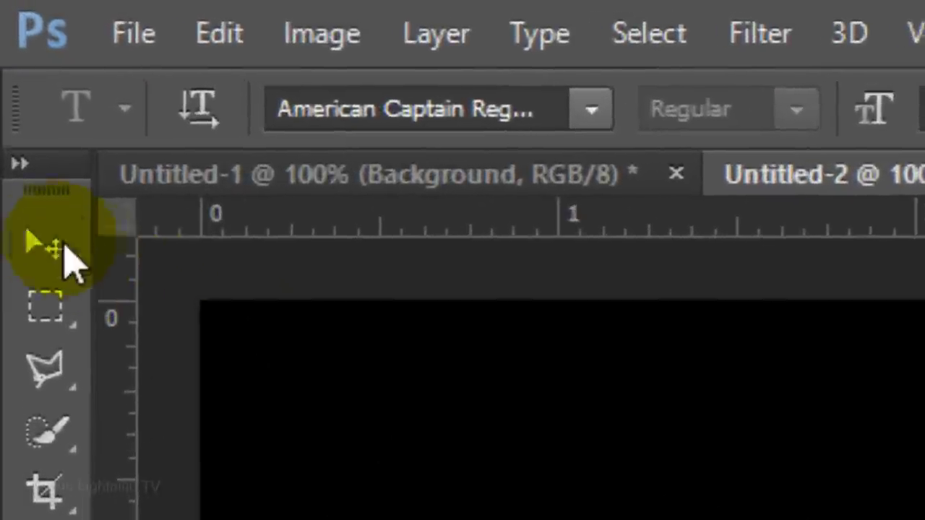
Step: Nudge the REFLECTIONS text up slightly and convert its layer to a Smart Object
left_click(49, 246)
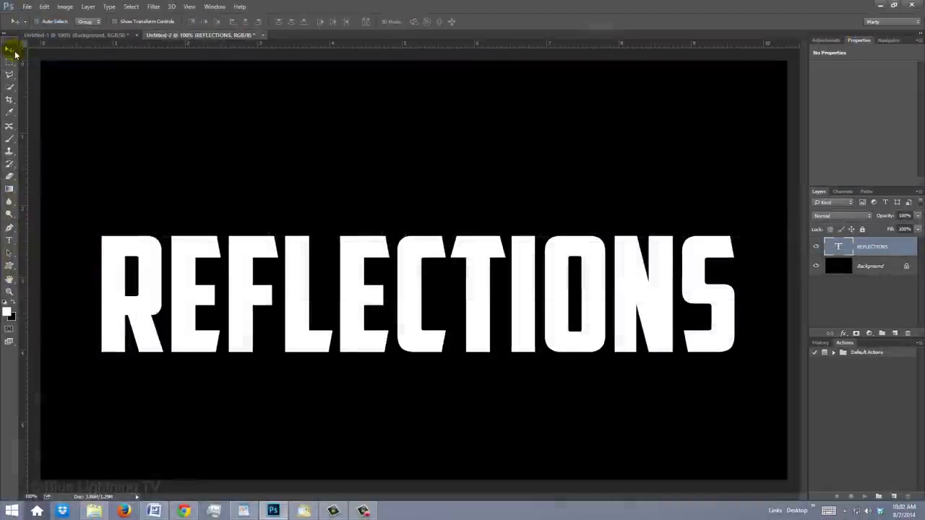
left_click_drag(370, 312, 369, 283)
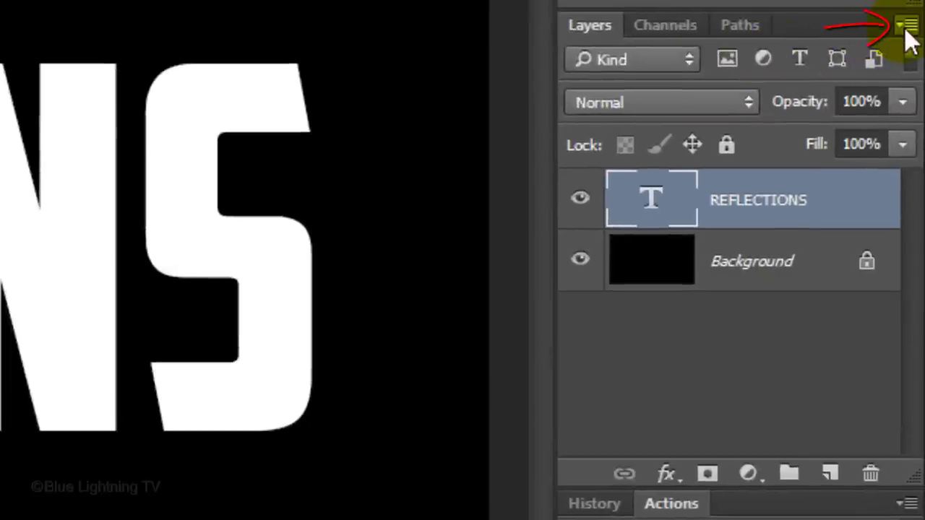
left_click(906, 30)
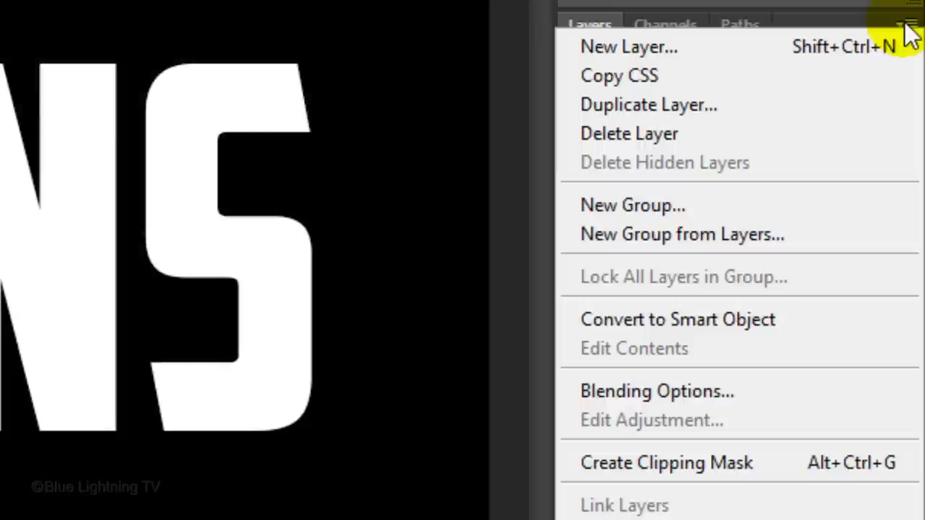
left_click(796, 318)
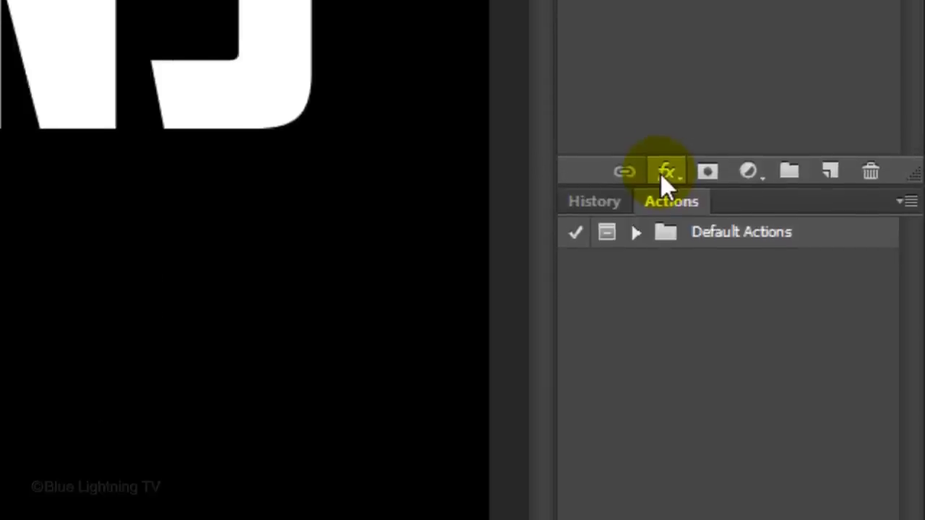
Step: Add a Chisel Hard Bevel & Emboss with Contour enabled and the Ring gloss contour
left_click(666, 474)
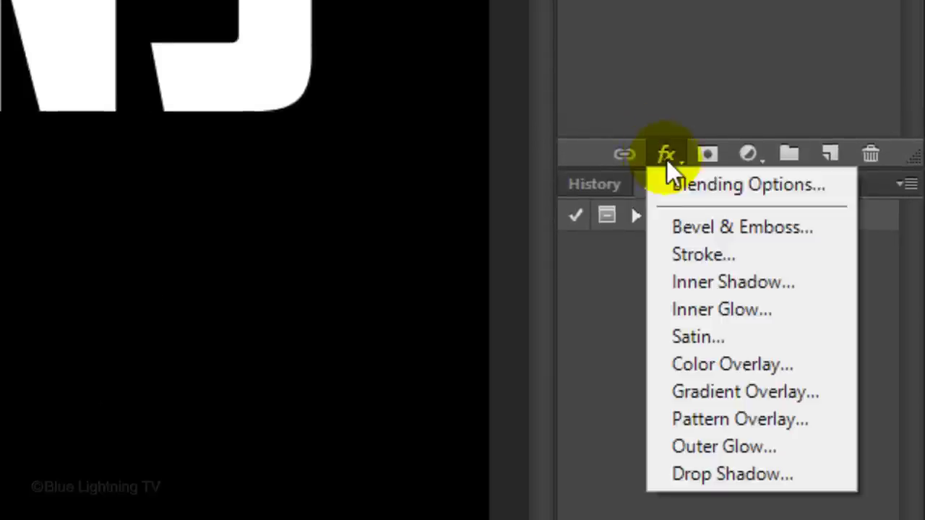
left_click(679, 229)
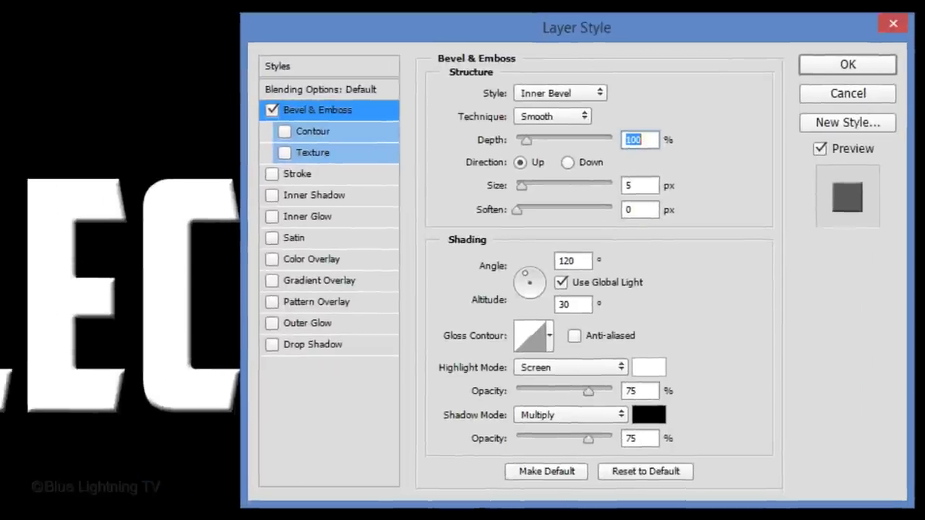
left_click(286, 132)
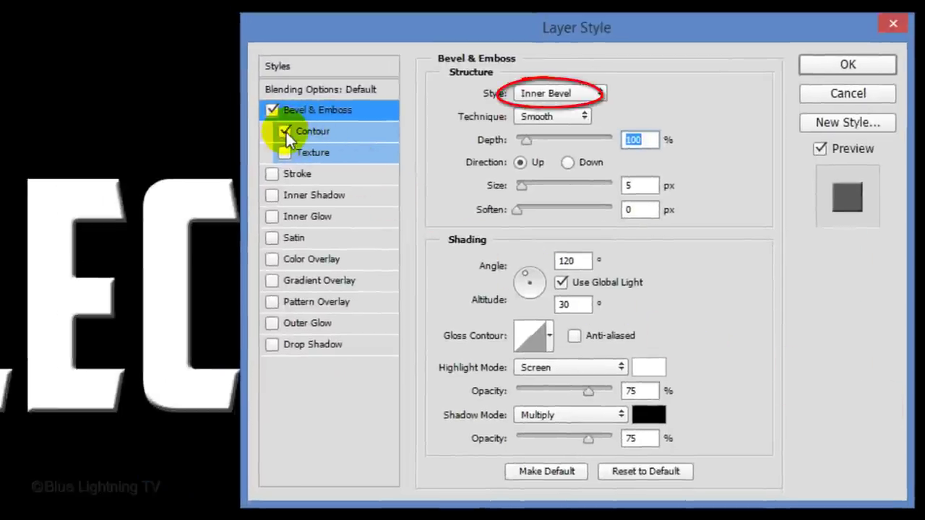
left_click(551, 112)
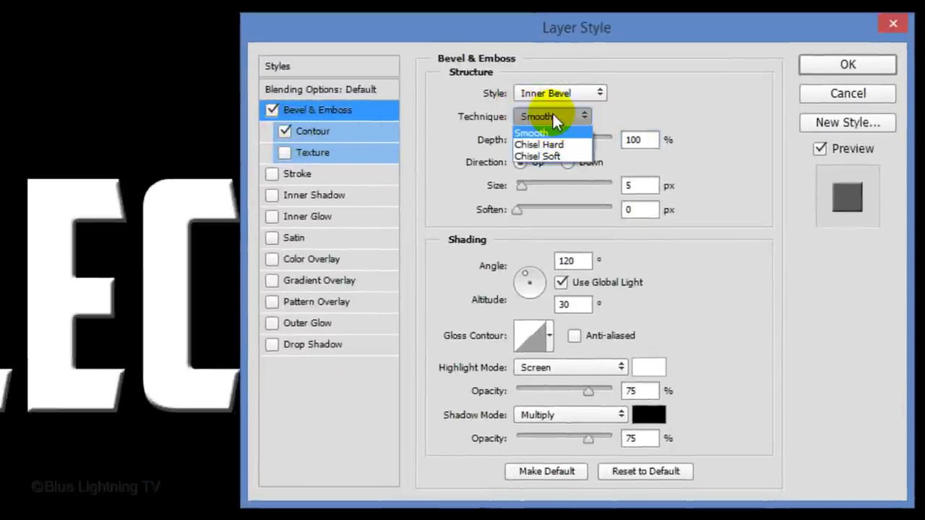
left_click(556, 145)
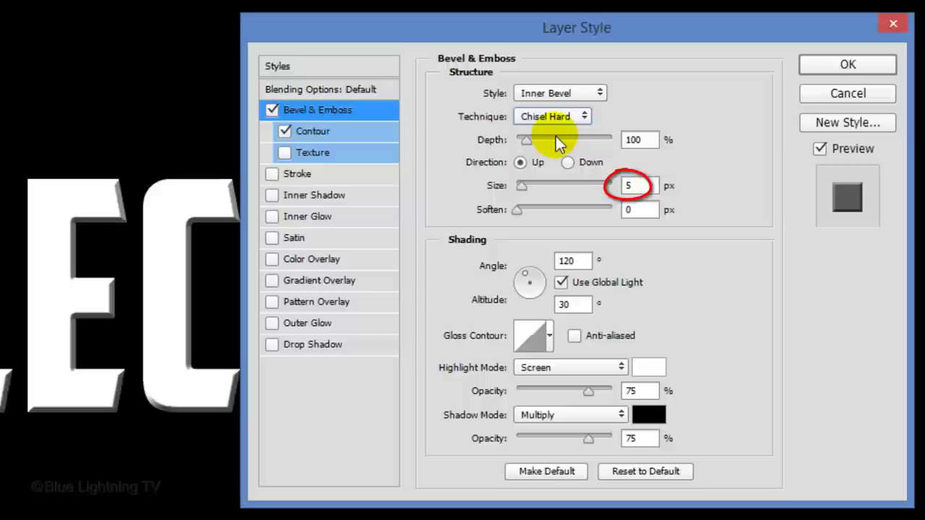
left_click(549, 336)
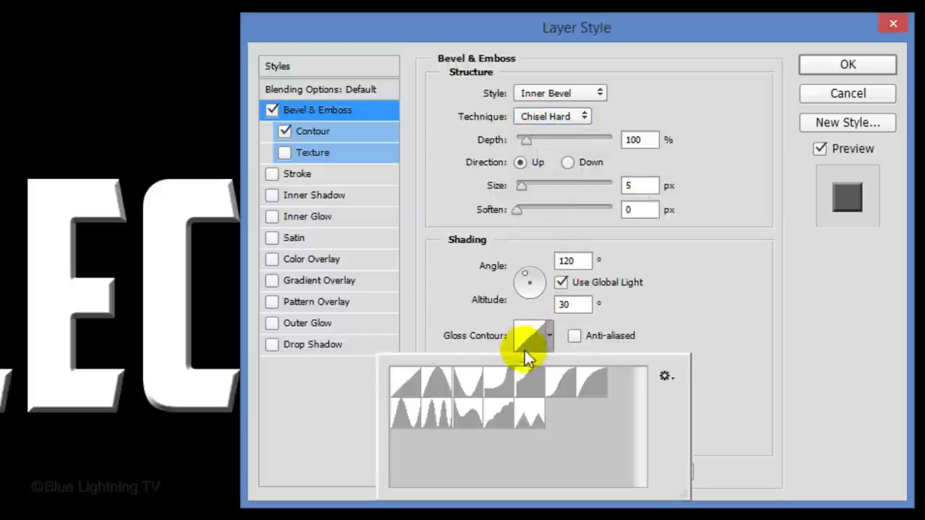
left_click(405, 414)
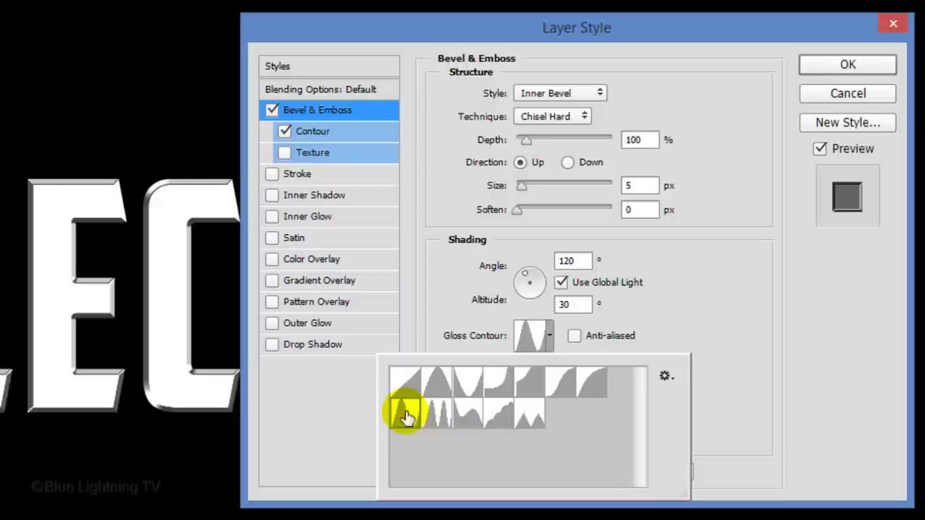
left_click(685, 325)
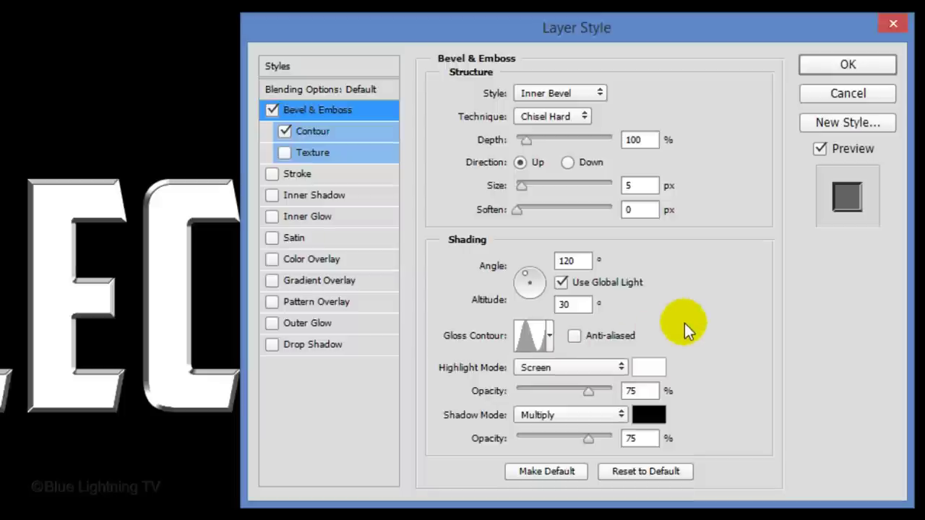
Step: Add a black-to-white Gradient Overlay at 60% opacity to the beveled letters
left_click(326, 285)
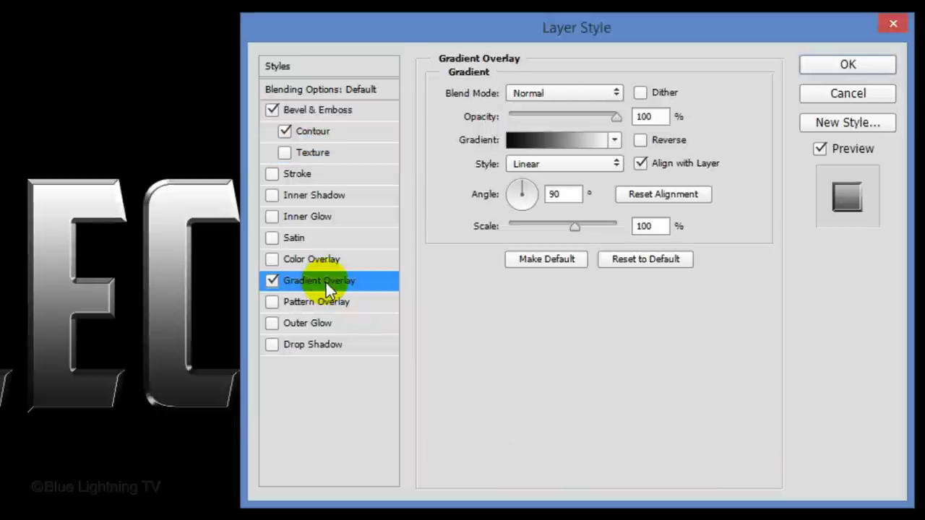
left_click(613, 139)
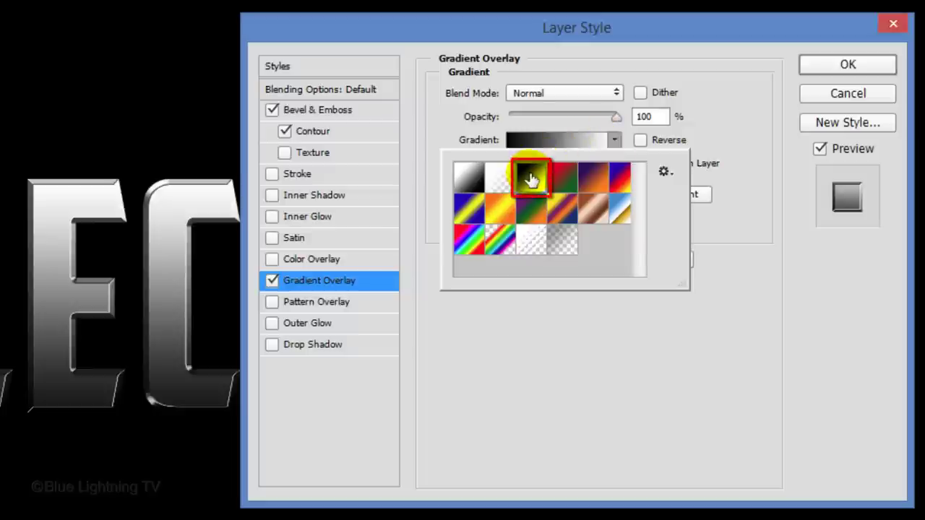
left_click(719, 137)
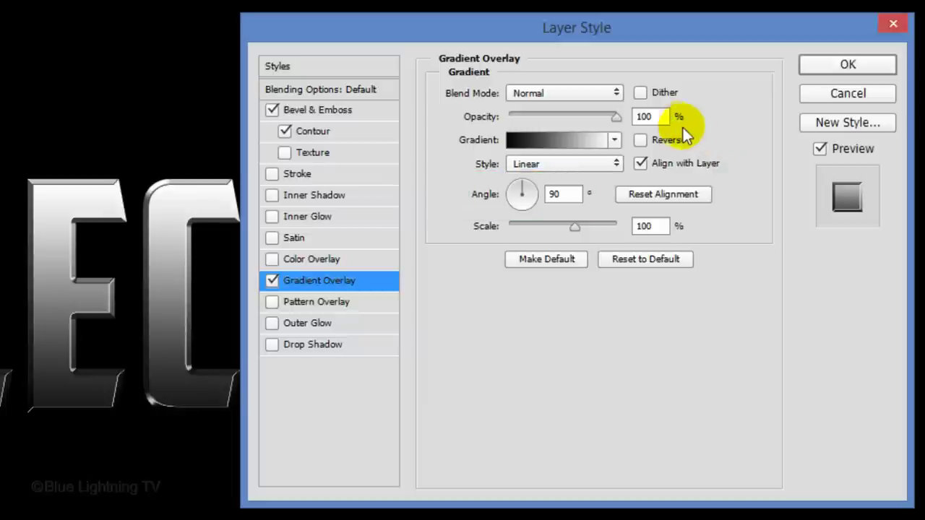
double_click(659, 117)
type("60")
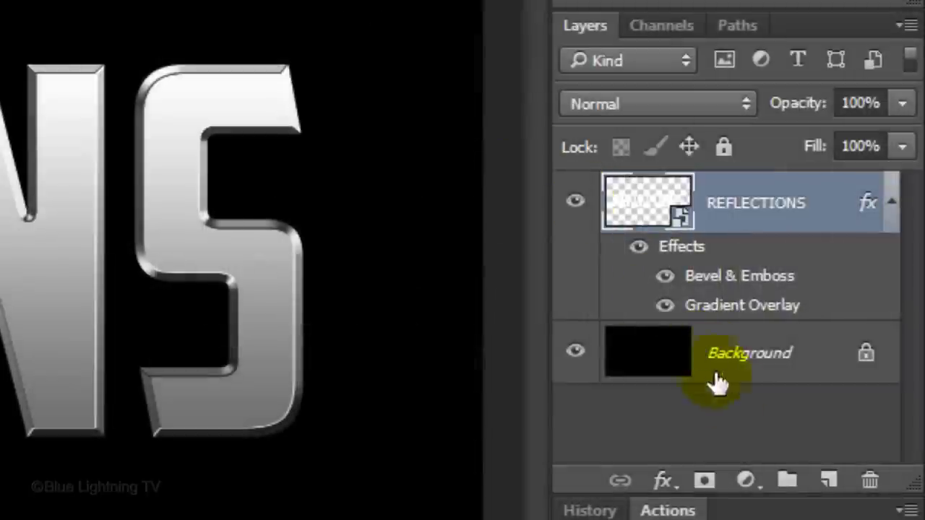
Step: Add empty Layer 1 above REFLECTIONS and place a vertical guide near 5.1 in
left_click(829, 488)
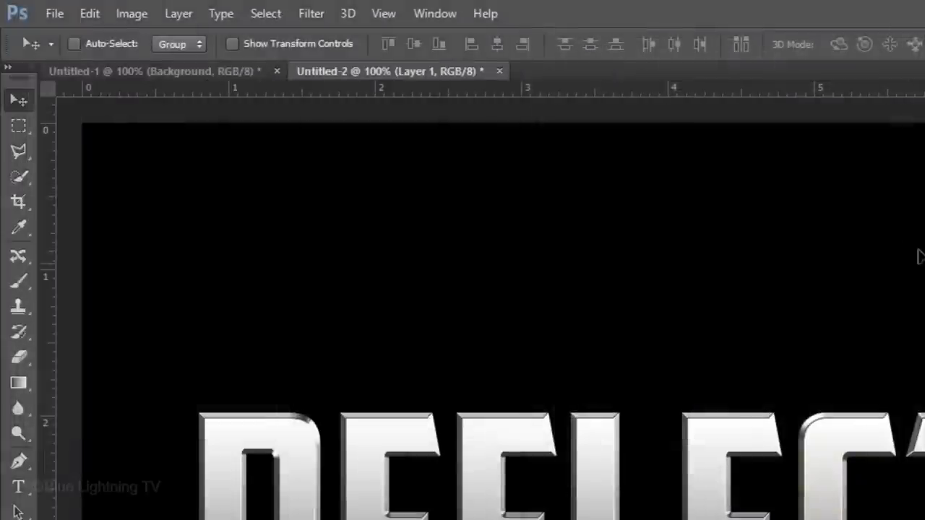
left_click(383, 16)
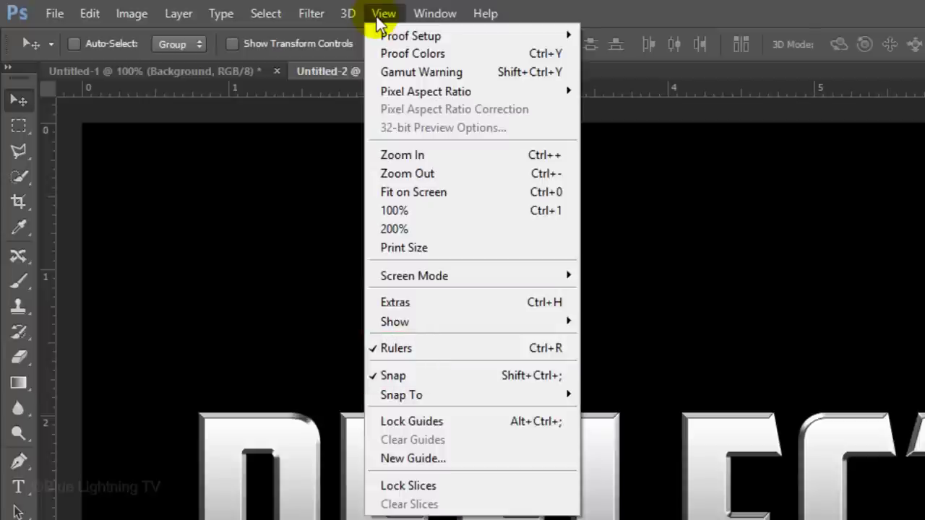
left_click(382, 17)
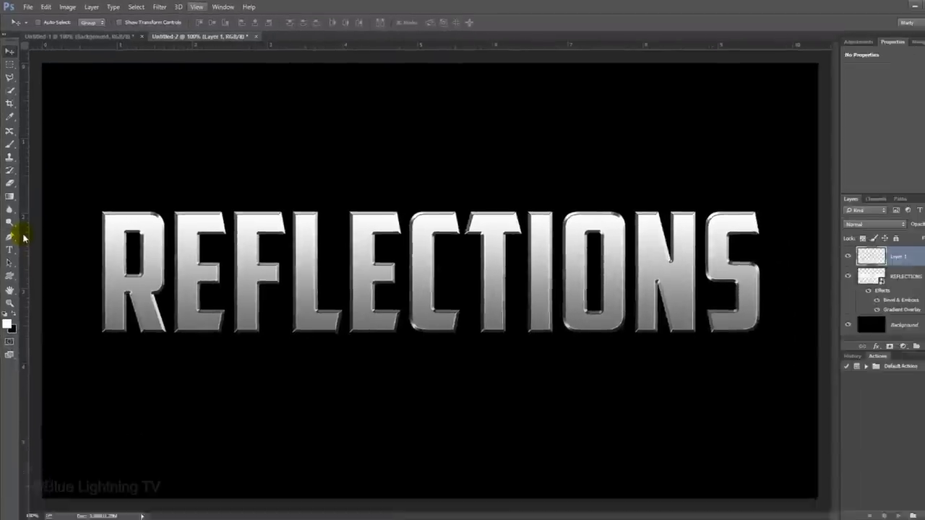
left_click_drag(33, 338, 561, 369)
left_click_drag(371, 244, 412, 249)
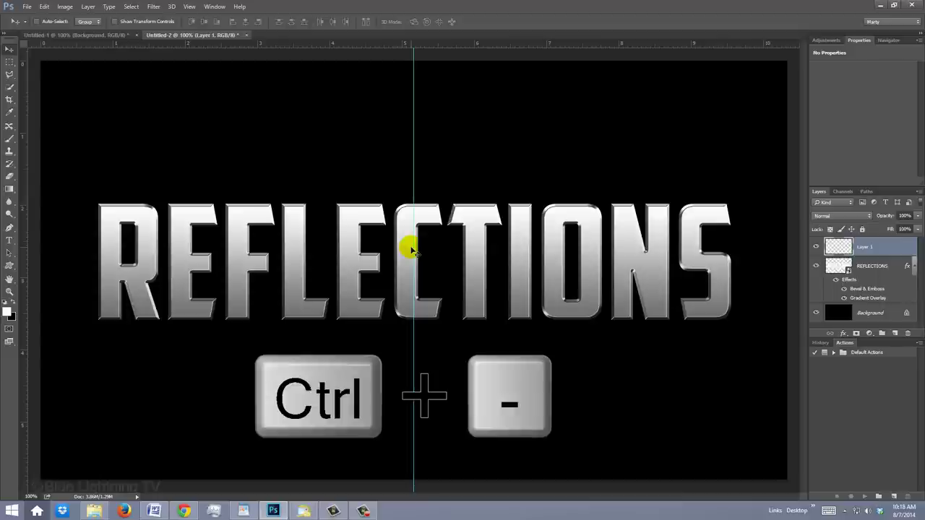
Step: Fill a wide elliptical selection centred on the guide with white on Layer 1
key("ctrl+minus")
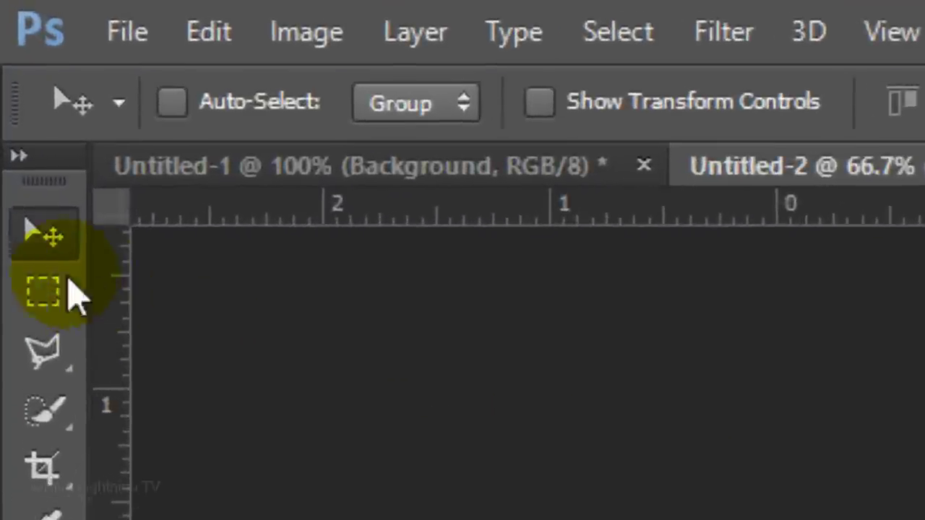
left_click(30, 196)
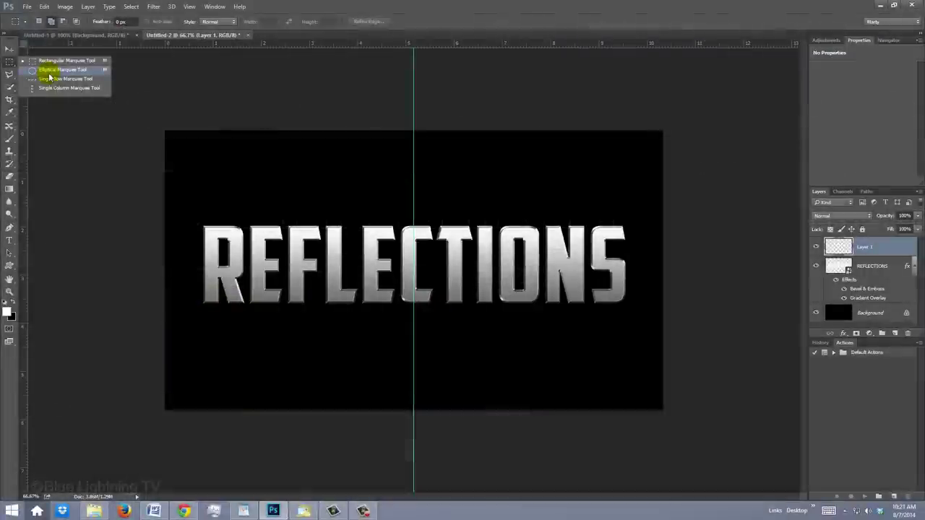
left_click(229, 352)
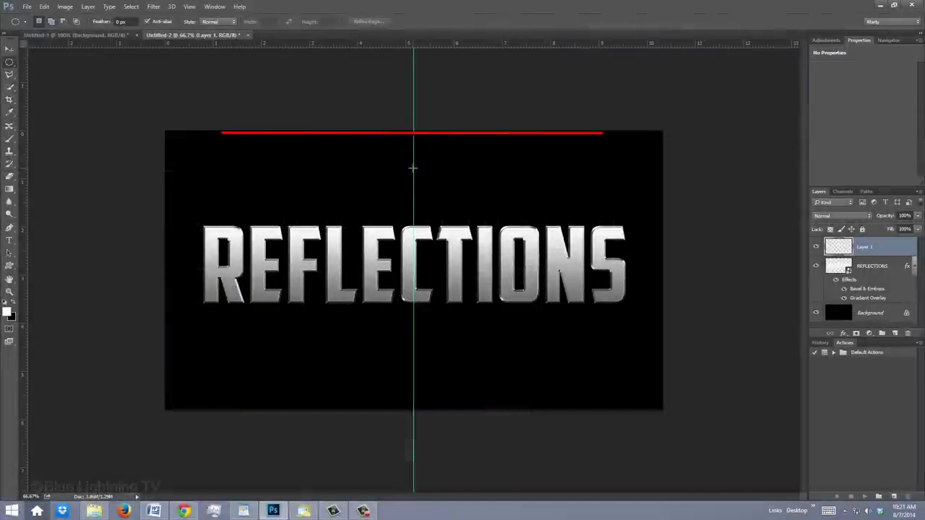
key("ctrl+z")
key("ctrl+alt+z")
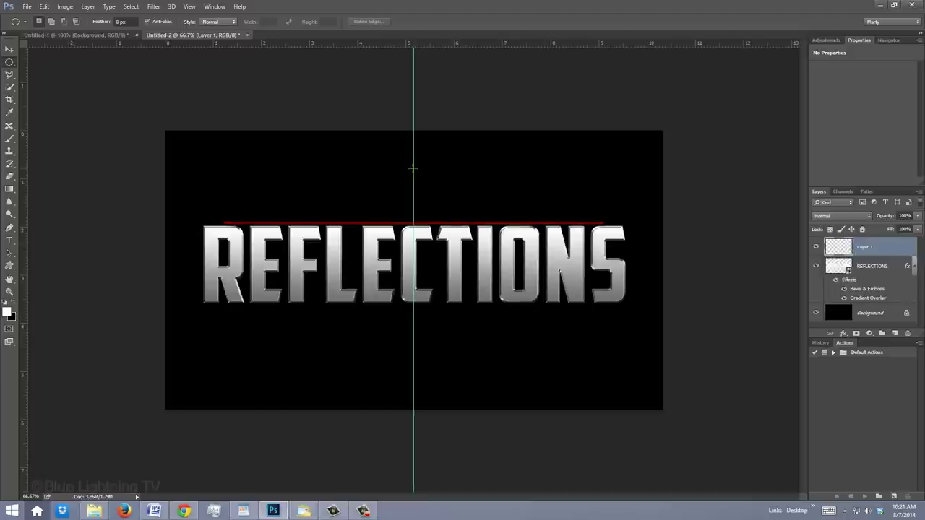
key("alt")
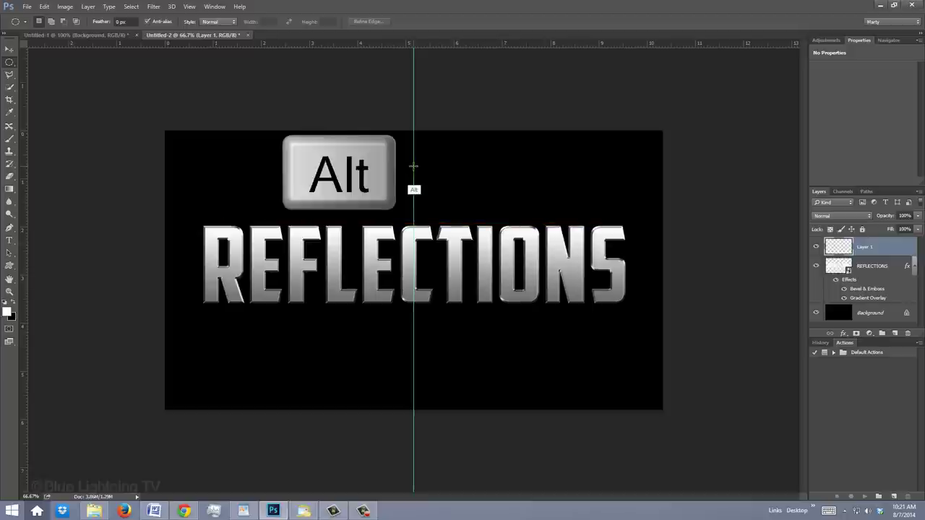
left_click_drag(413, 166, 539, 102)
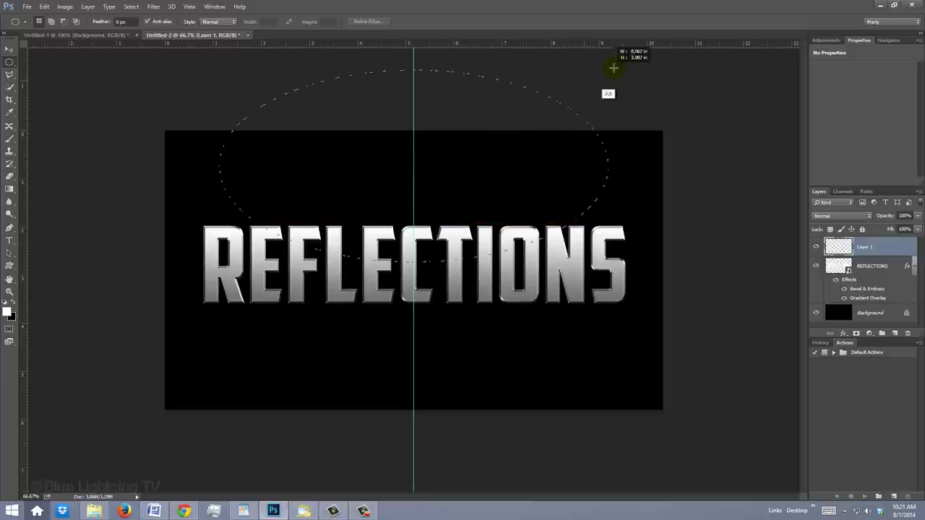
mouse_move(613, 68)
left_mouse_down()
mouse_move(686, 45)
mouse_move(701, 61)
left_mouse_up()
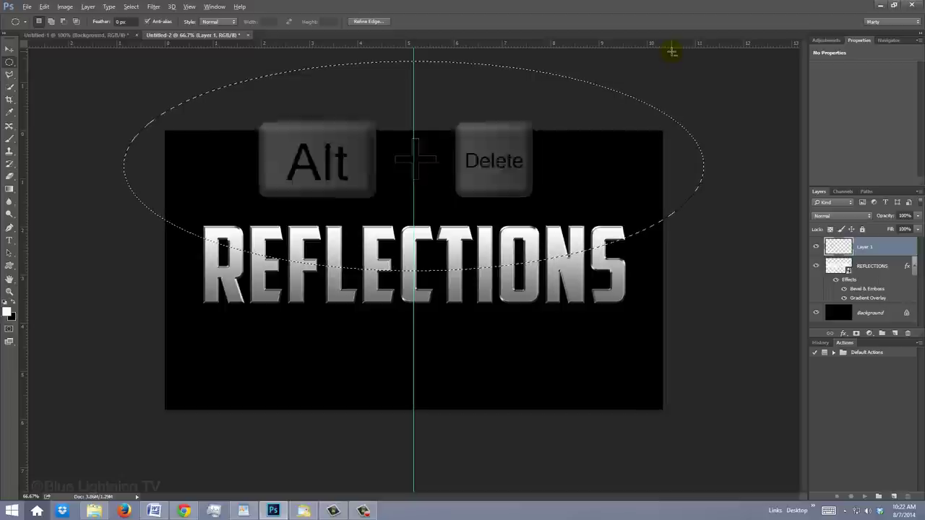
key("alt+Delete")
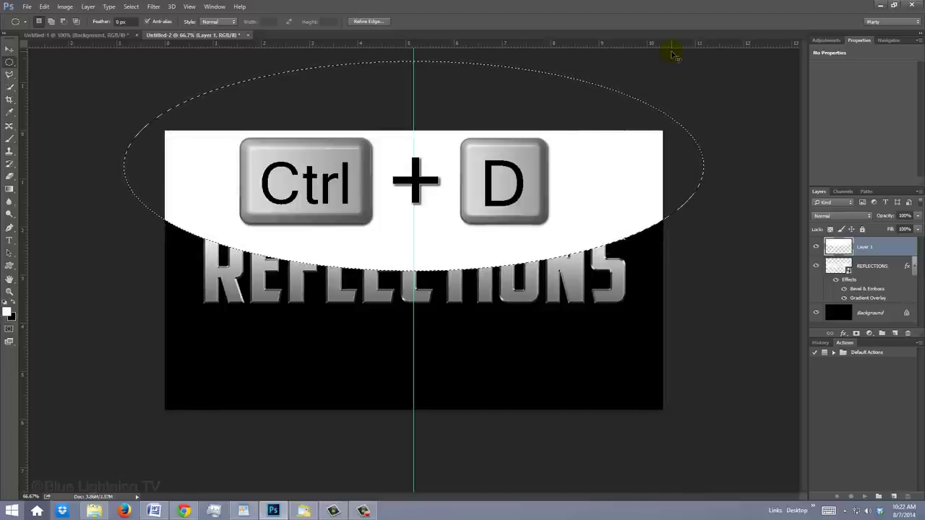
key("ctrl+d")
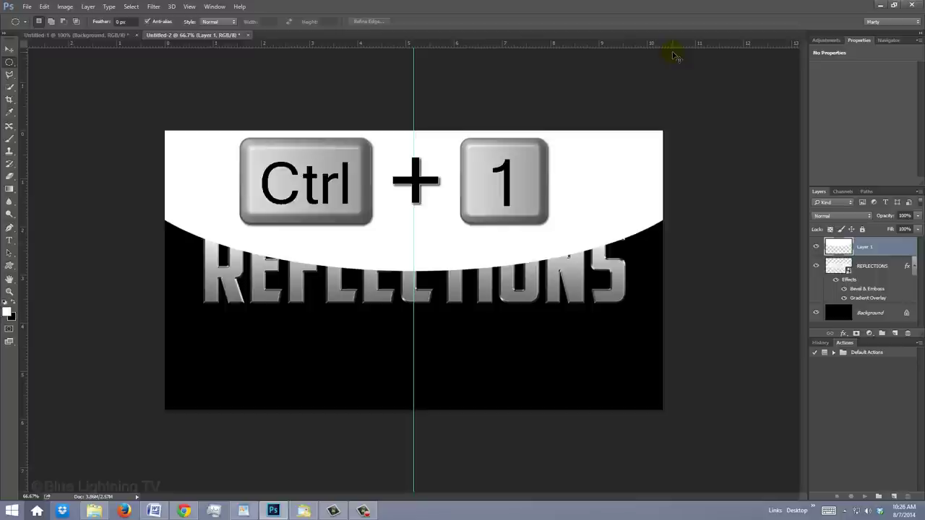
Step: Set Layer 1's opacity to 20%
key("ctrl+1")
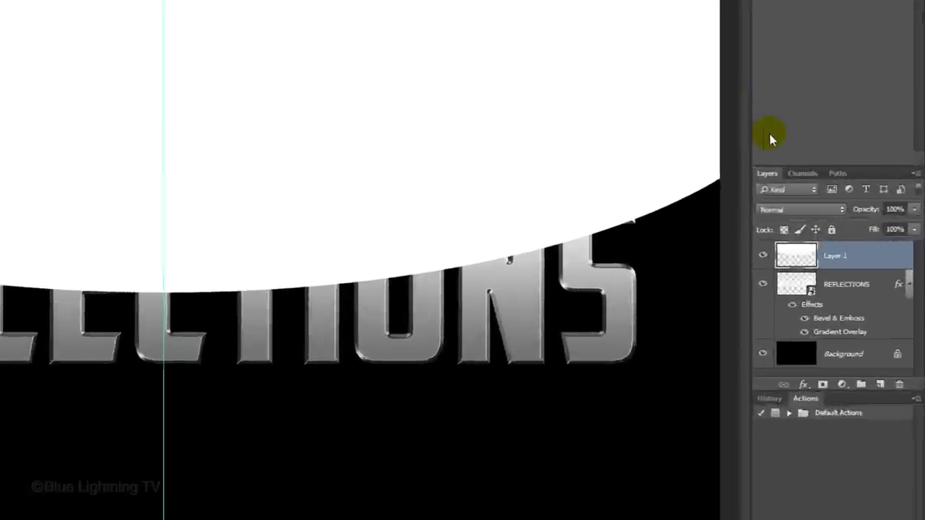
double_click(893, 209)
type("20")
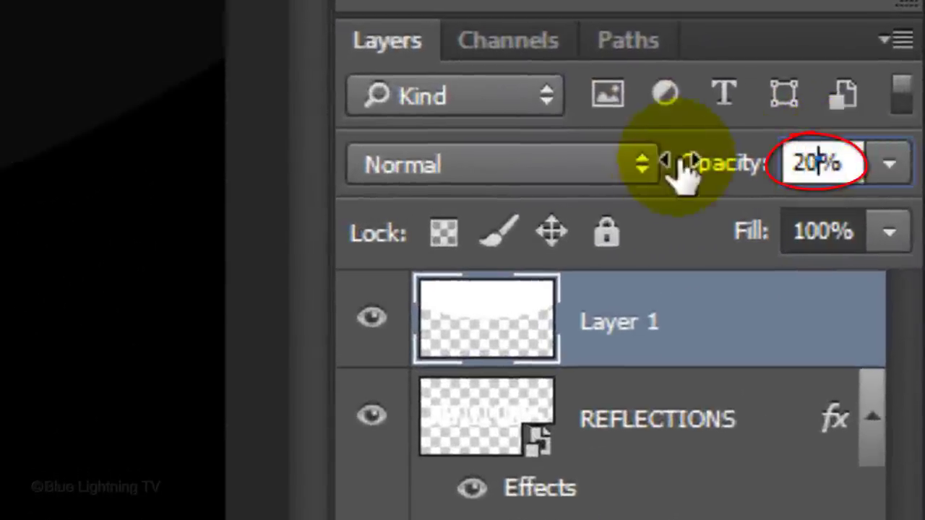
key("Return")
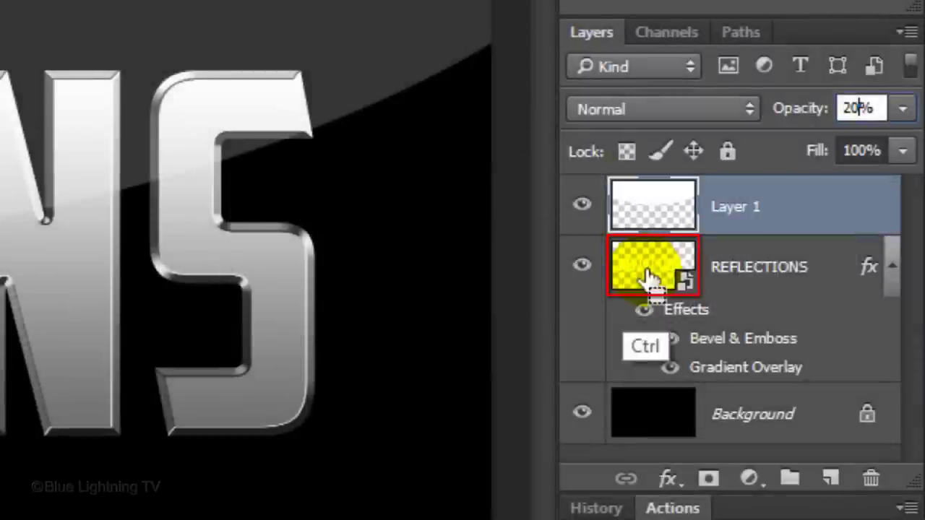
Step: Load the REFLECTIONS letters as a selection and contract it by 6 pixels
left_click(648, 278, "ctrl")
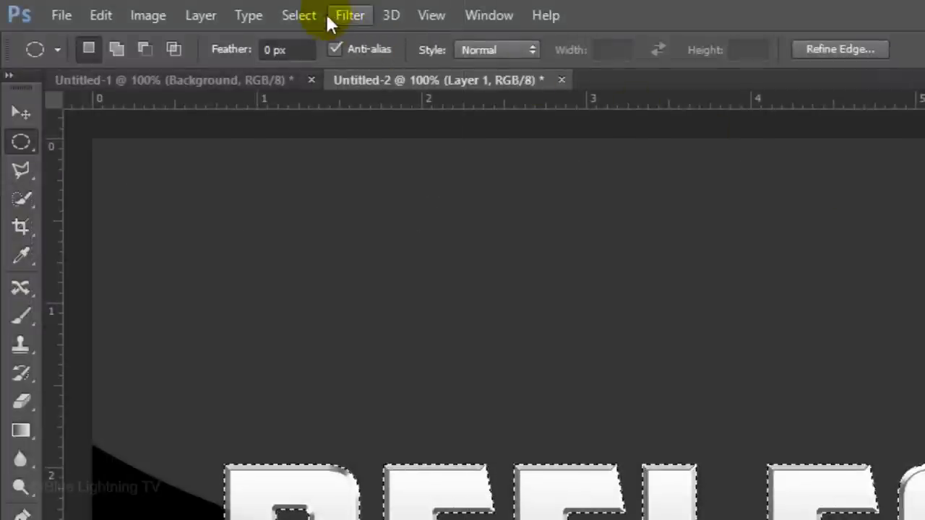
left_click(299, 15)
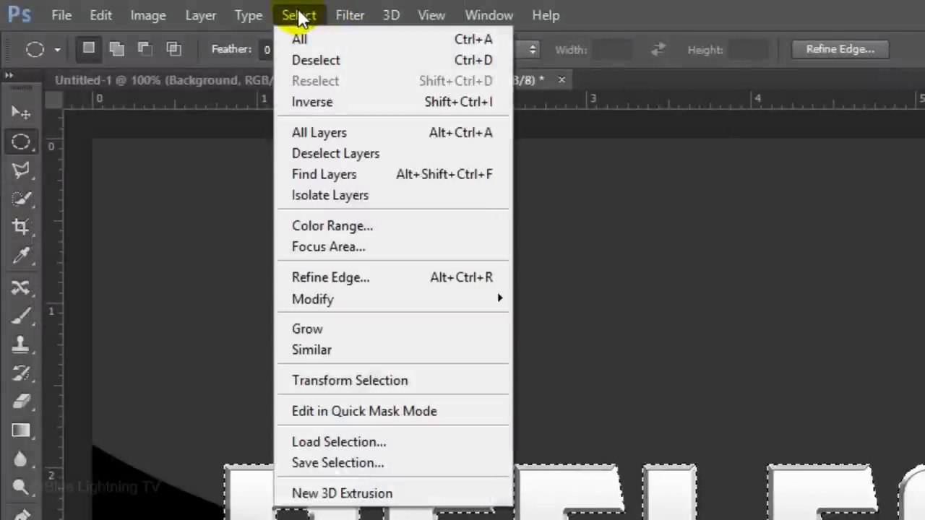
mouse_move(323, 299)
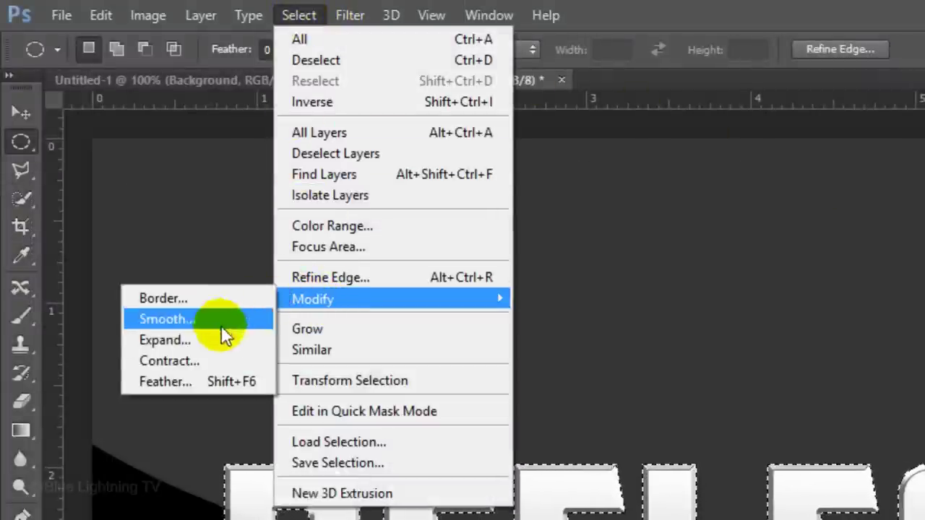
left_click(200, 363)
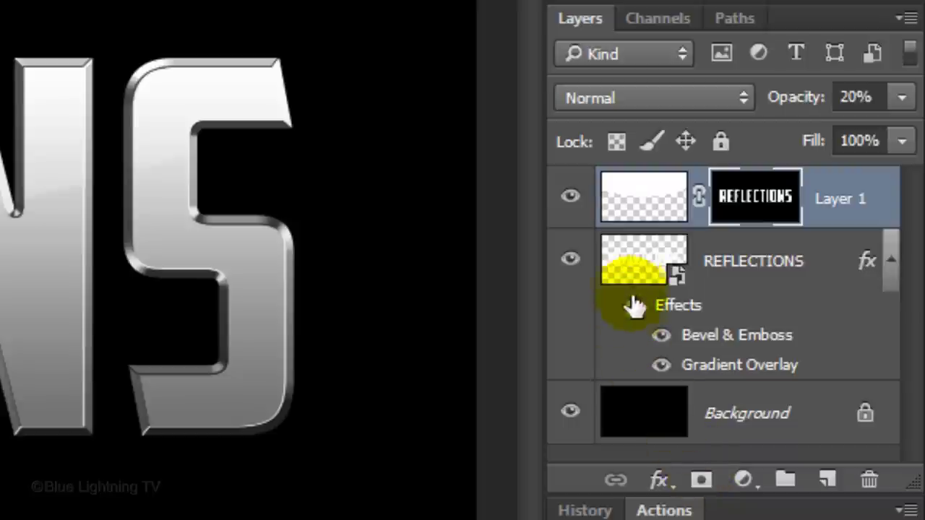
Step: Group the gloss layer and REFLECTIONS together into Group 1
key("shift")
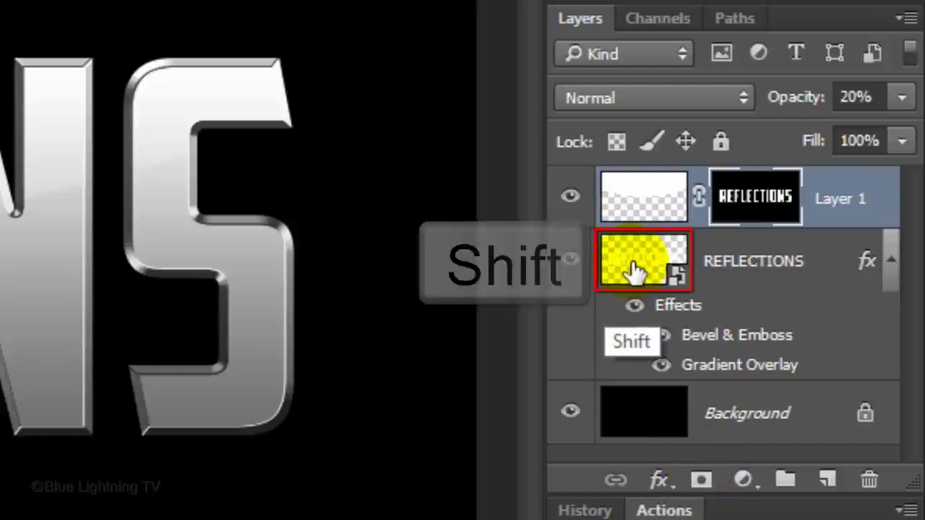
left_click(634, 269, "shift")
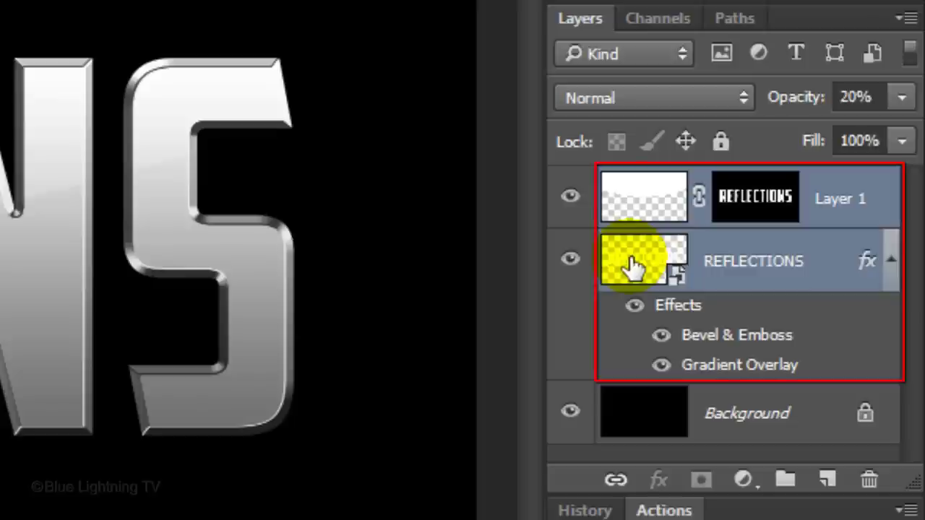
key("ctrl+g")
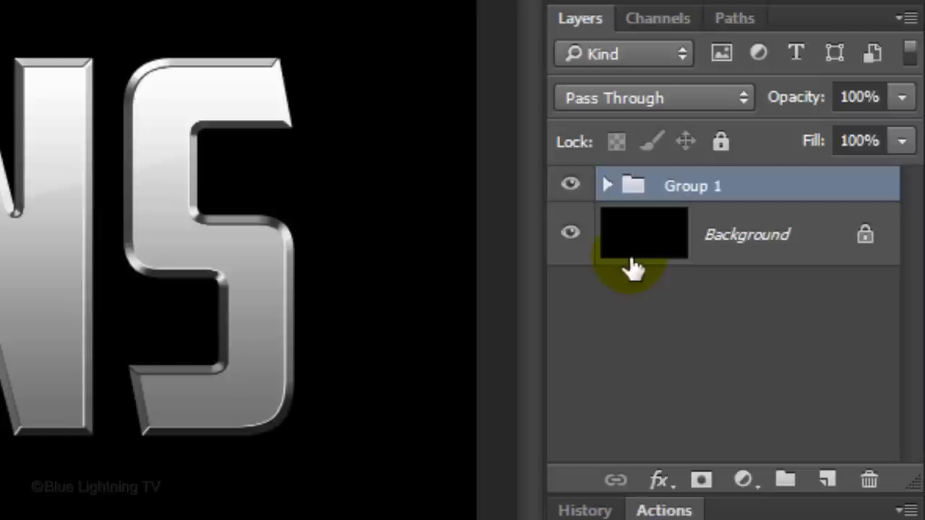
Step: Add a layer named spotlight under the group, fill it white, and set 40% opacity
left_click(827, 481, "ctrl")
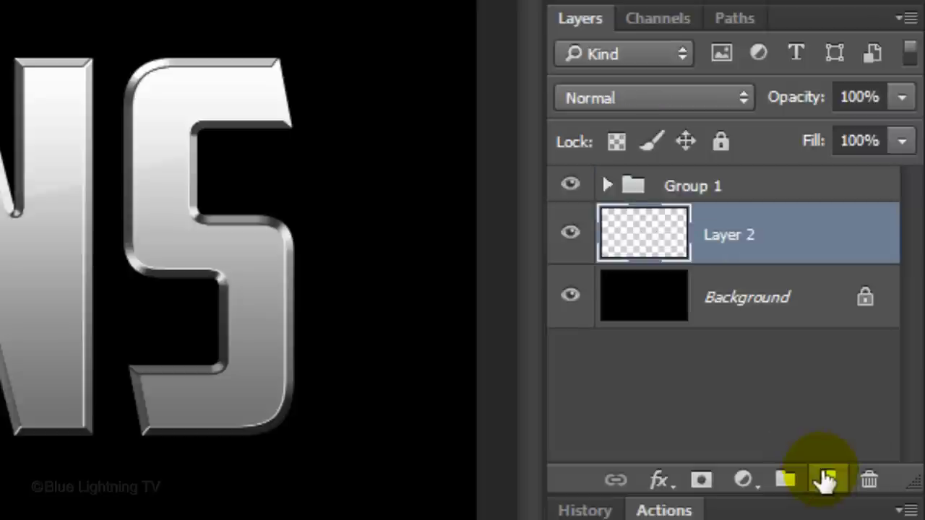
double_click(729, 239)
type("spotlight")
left_click(646, 244)
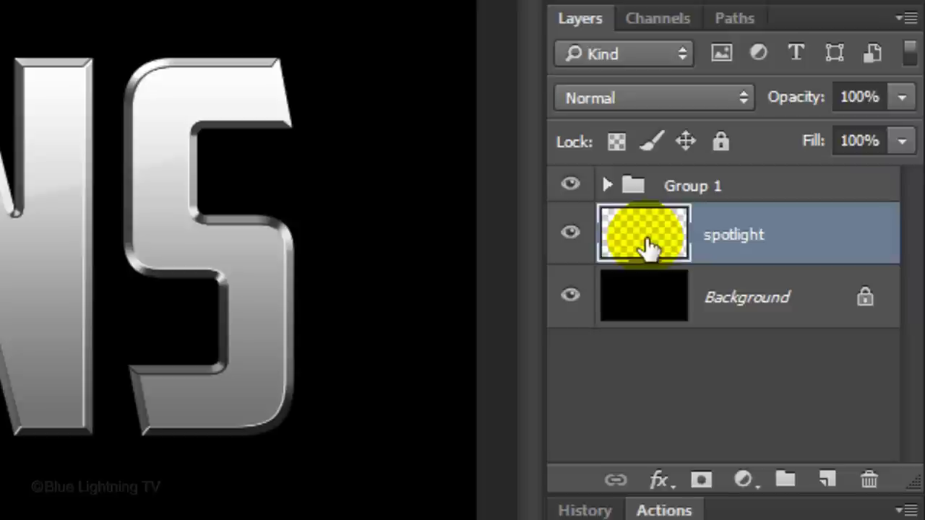
key("alt+Delete")
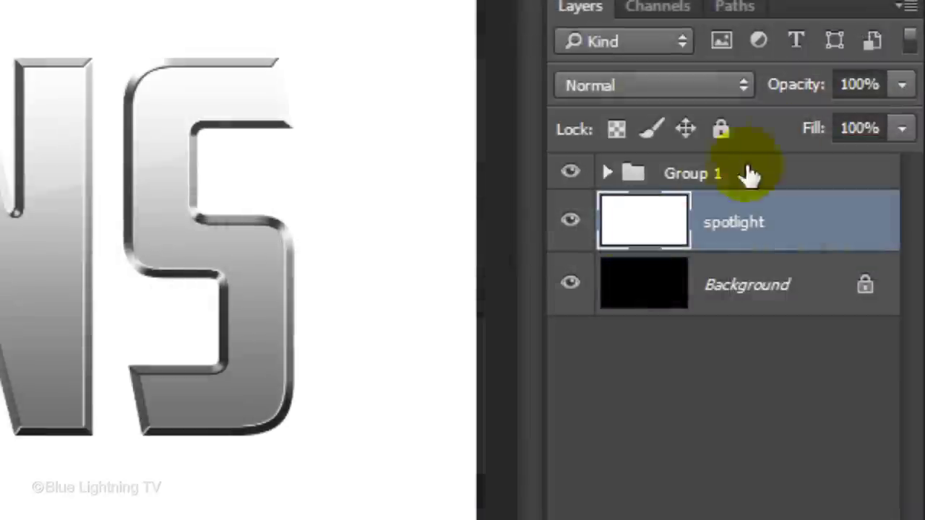
type("40")
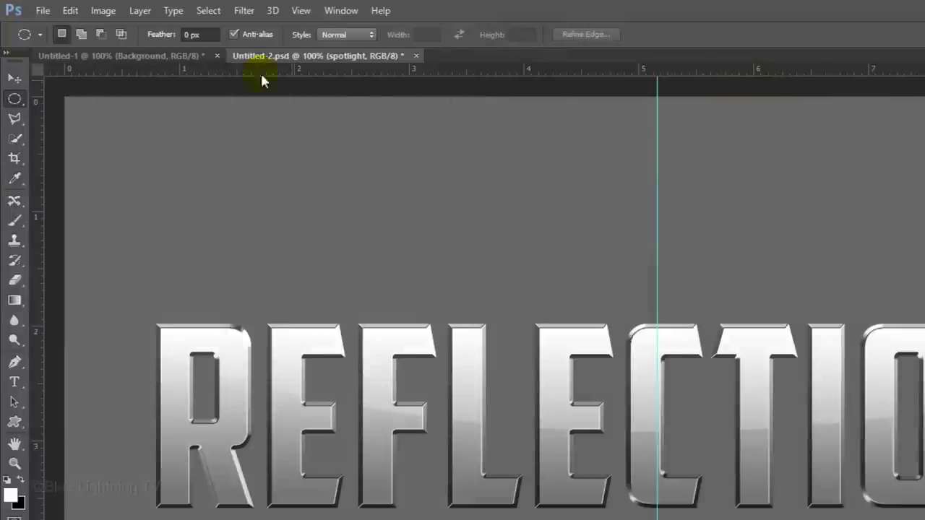
Step: Taper the spotlight layer with a Perspective transform, pulling the top corners inward
left_click(70, 10)
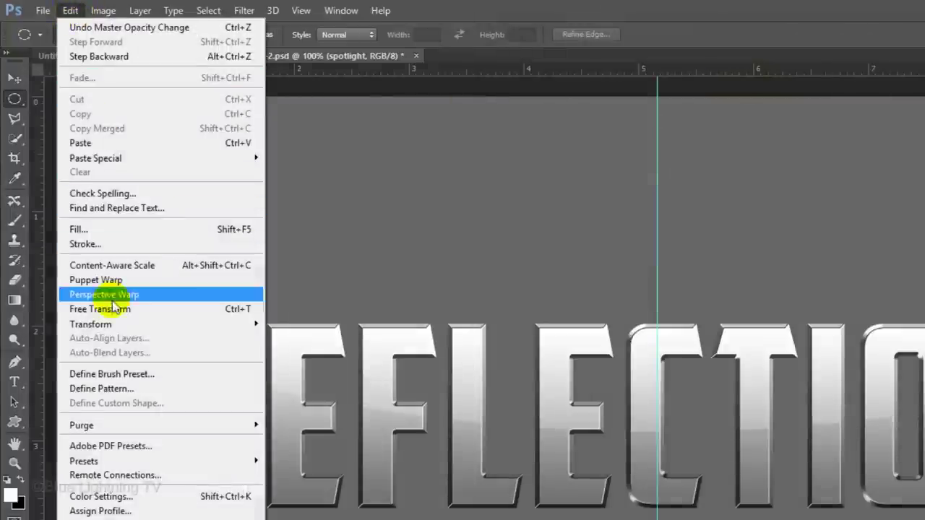
mouse_move(212, 325)
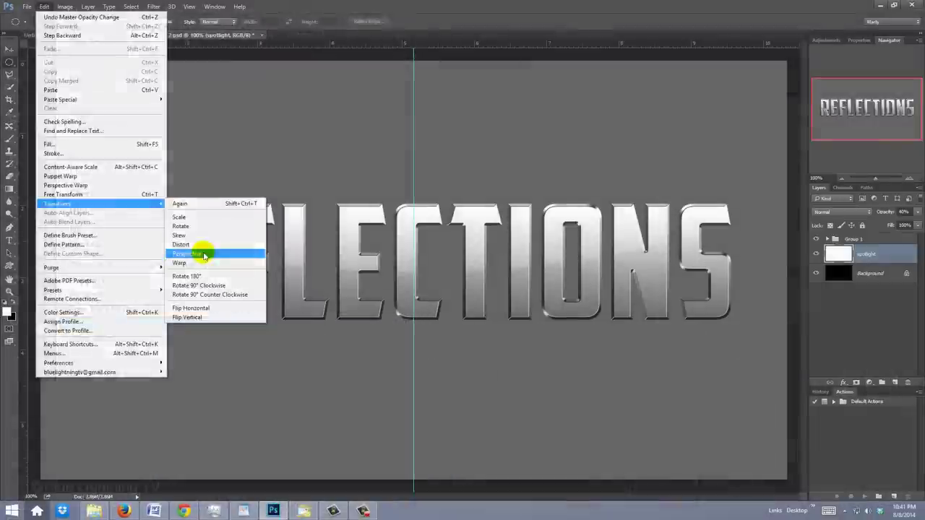
left_click(324, 405)
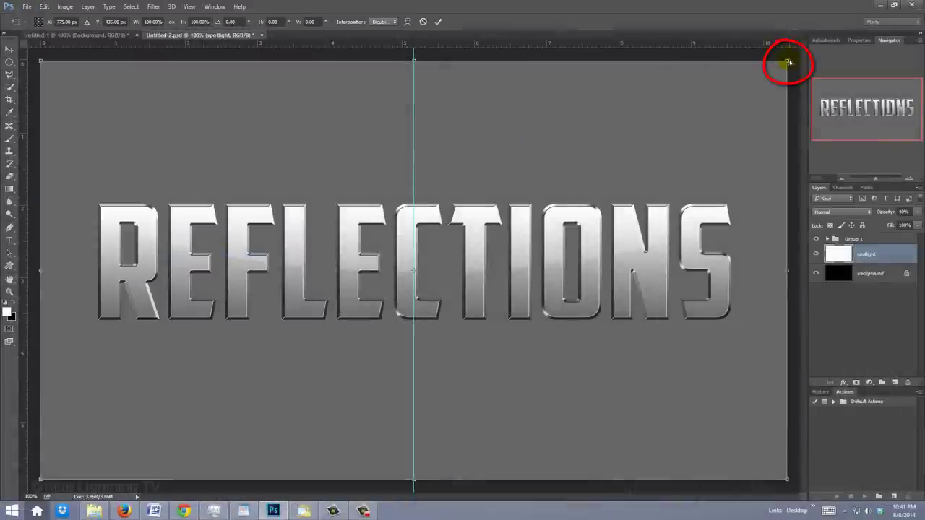
left_click_drag(787, 63, 450, 84)
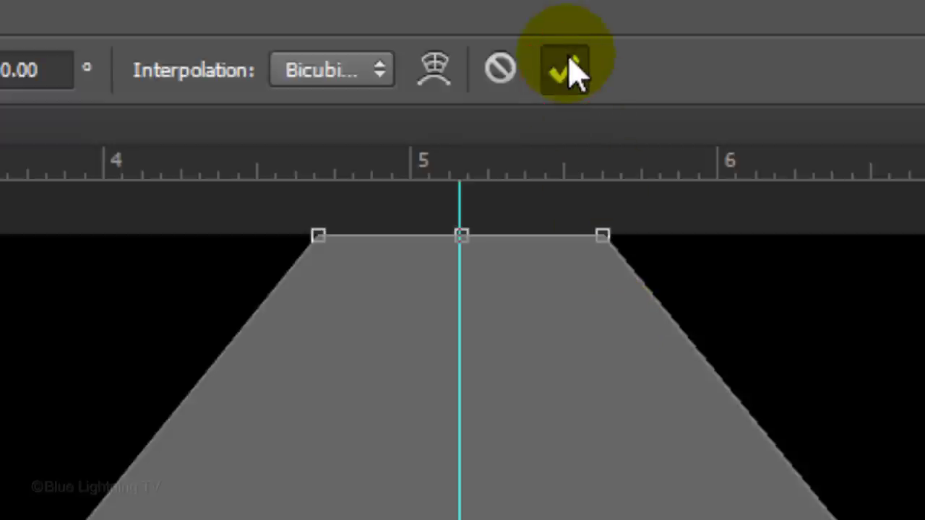
key("Return")
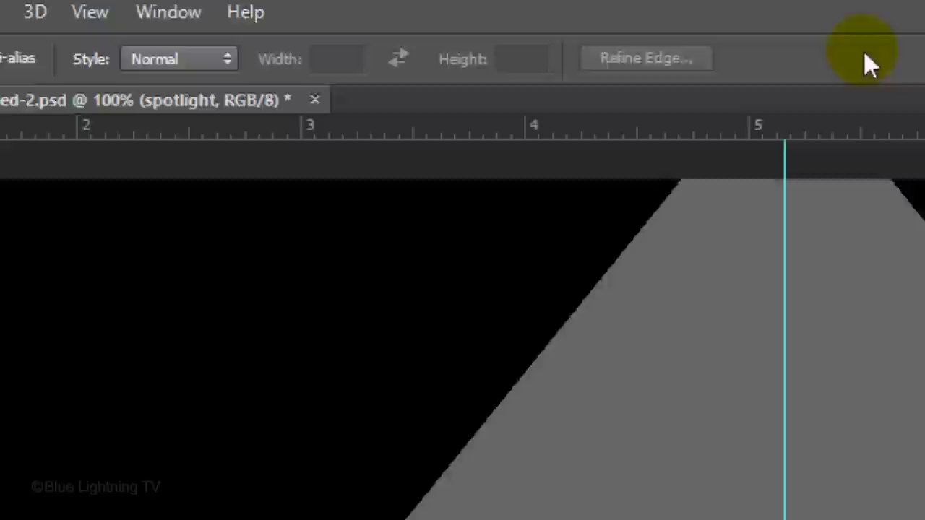
Step: Apply a 100-pixel Gaussian Blur to the spotlight layer
left_click(364, 17)
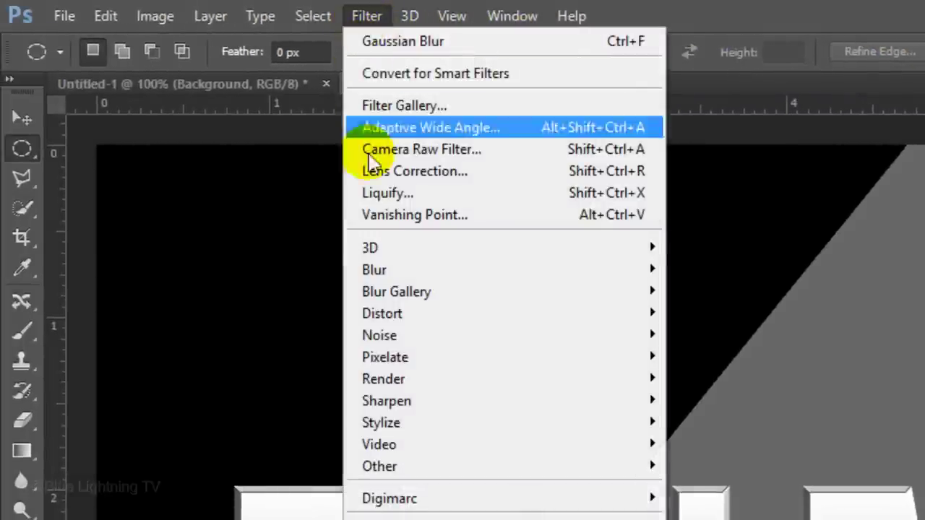
mouse_move(377, 268)
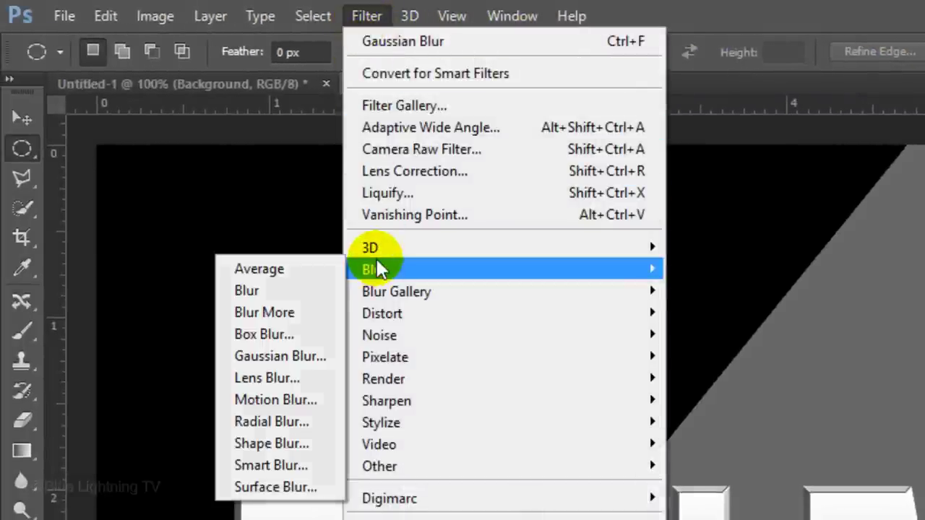
left_click(306, 367)
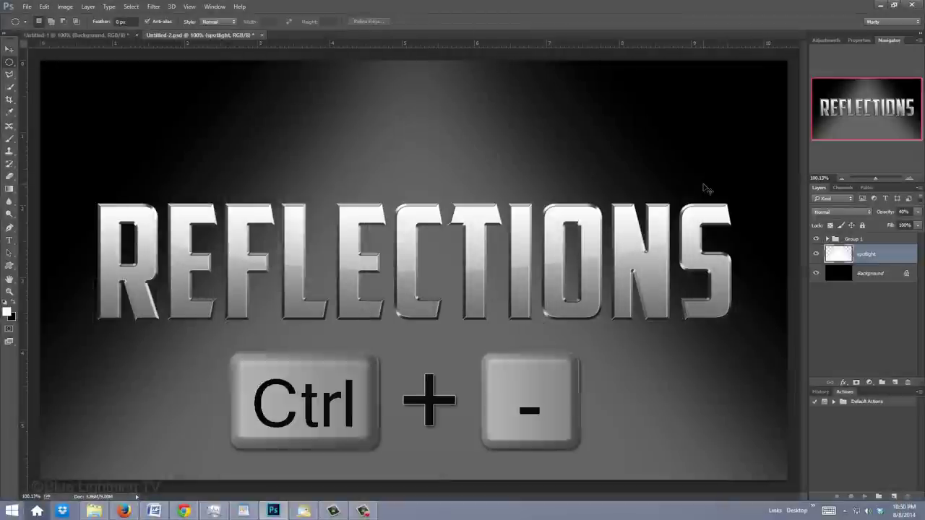
Step: Mask the spotlight layer and set the Brush to 800 px, 0% hardness, 50% opacity
key("ctrl+minus")
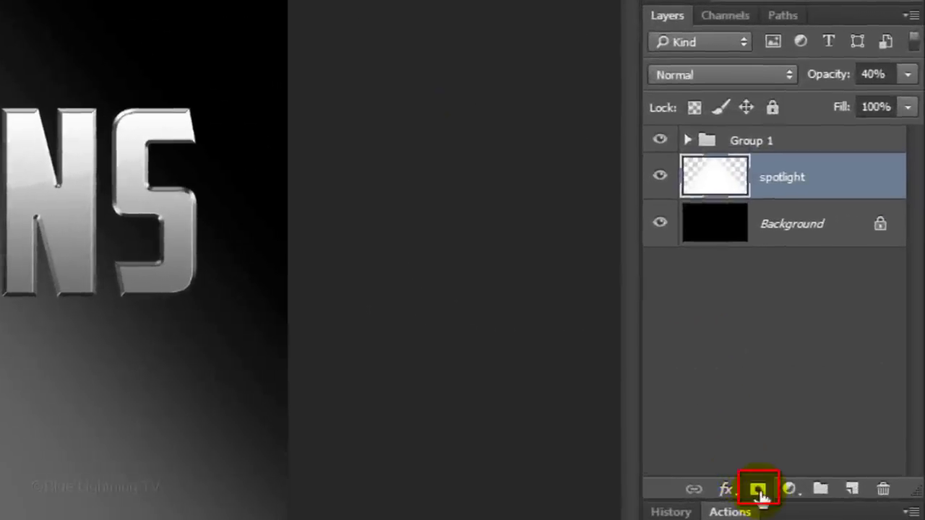
left_click(758, 491)
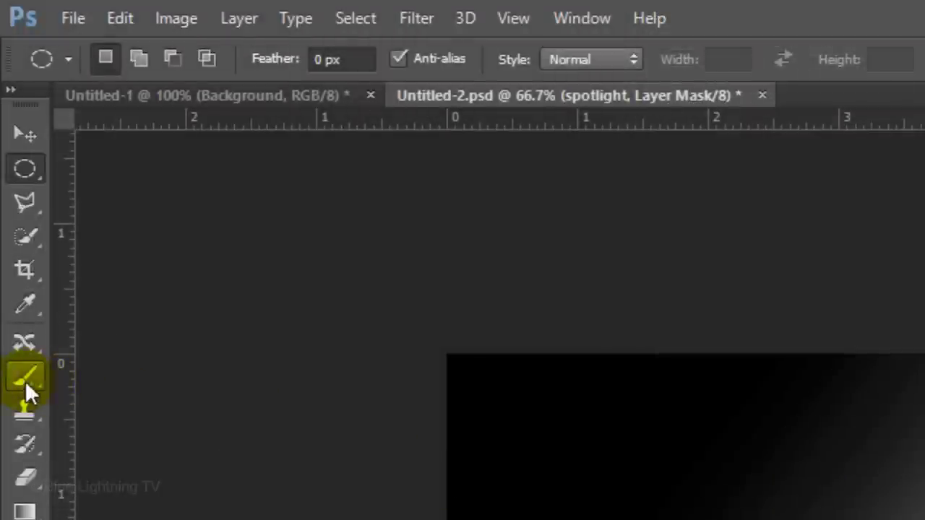
left_click(26, 383)
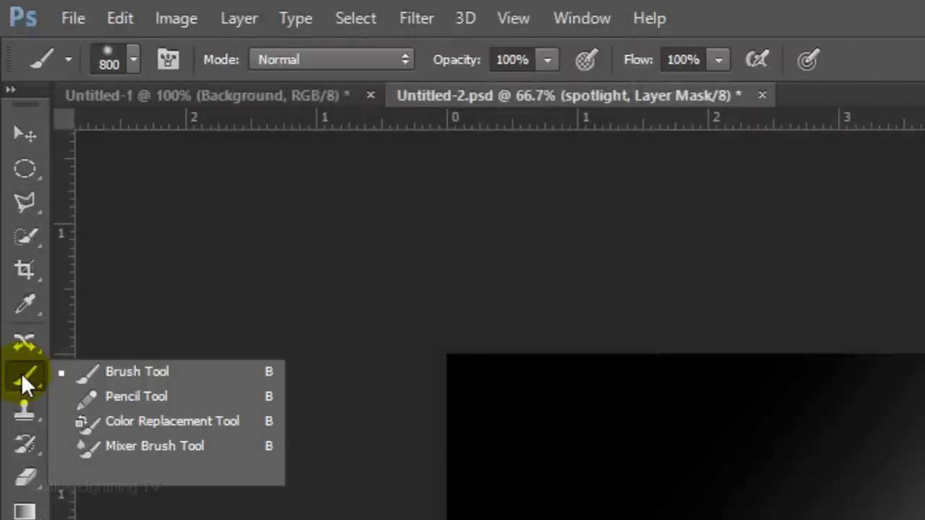
left_click(148, 372)
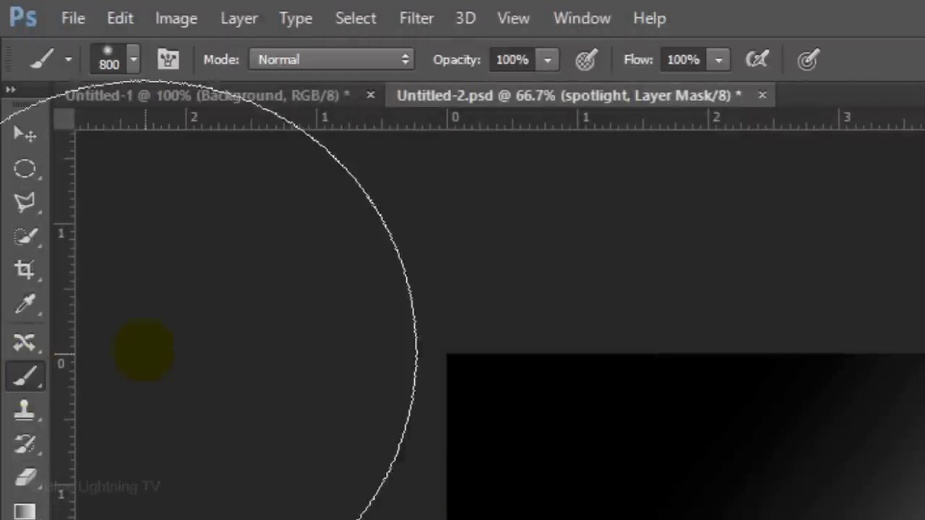
left_click(133, 59)
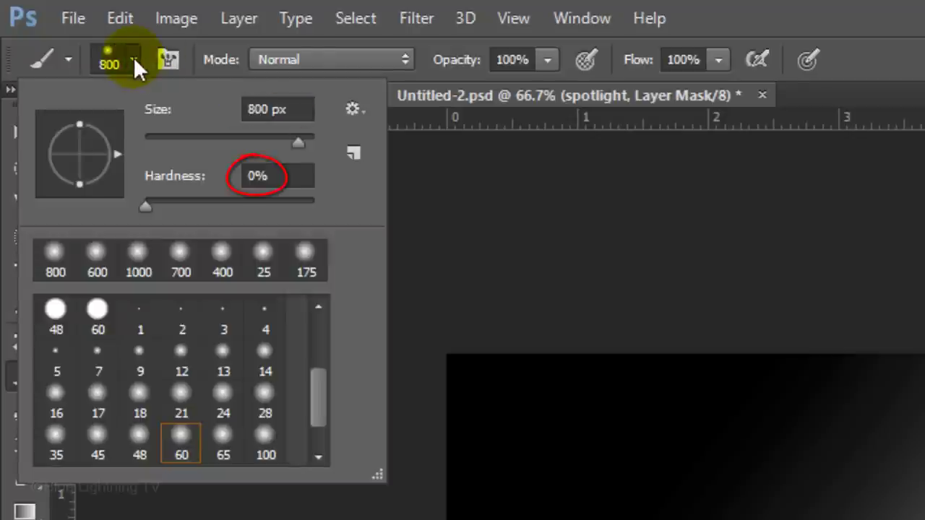
left_click(134, 57)
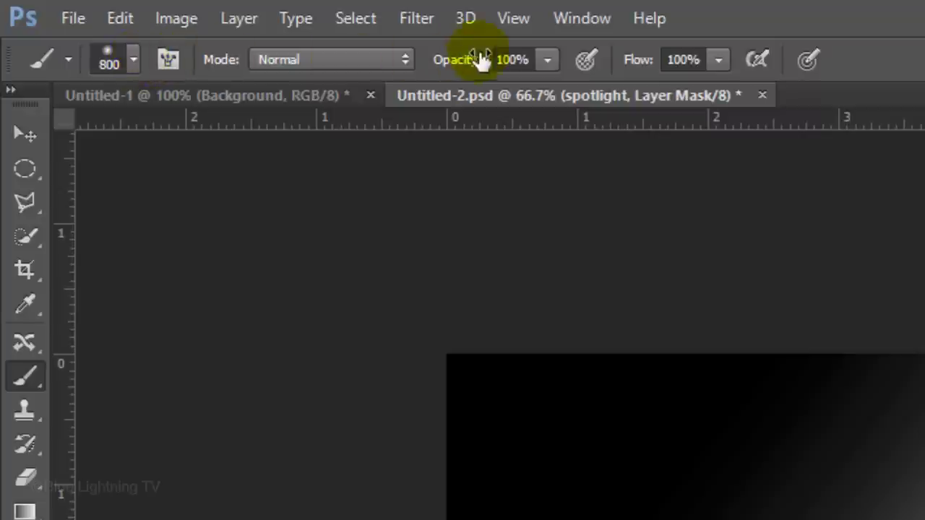
left_click(525, 60)
type("50")
key("Return")
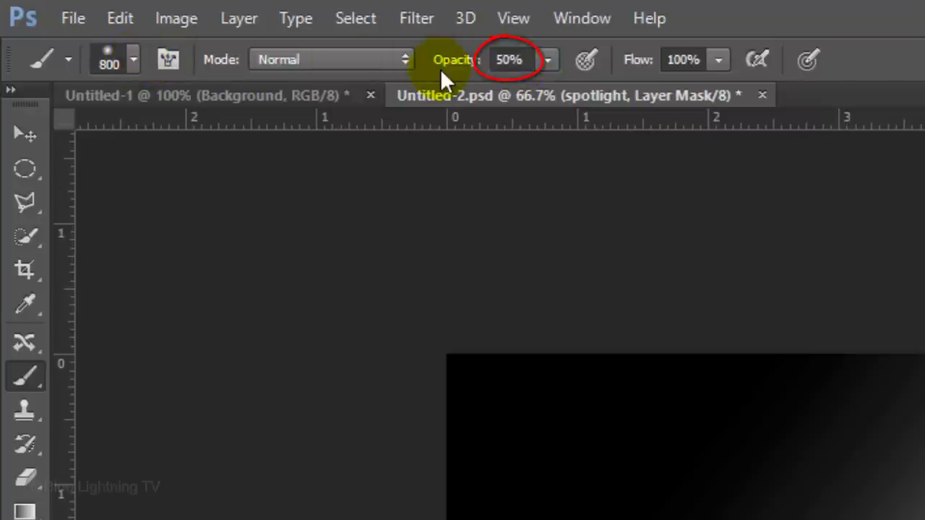
key("F5")
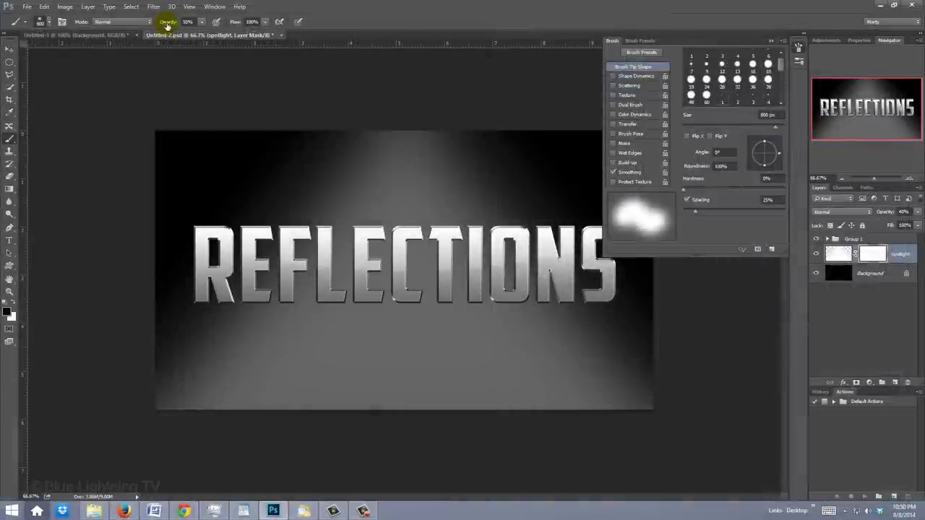
Step: Paint black along the canvas bottom on the spotlight mask, then view at 100%
key("F5")
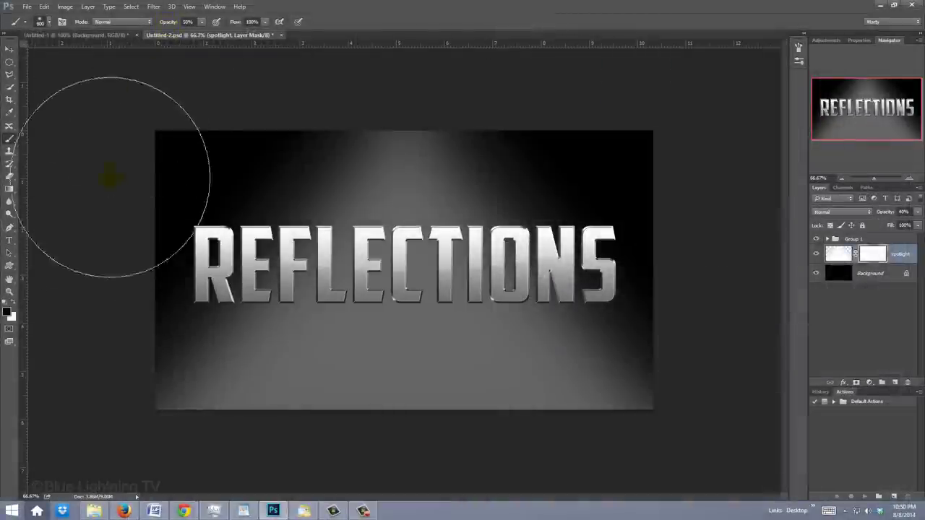
mouse_move(123, 392)
left_mouse_down()
mouse_move(222, 447)
mouse_move(364, 471)
mouse_move(484, 471)
mouse_move(594, 451)
mouse_move(675, 403)
mouse_move(400, 411)
mouse_move(70, 370)
mouse_move(71, 353)
mouse_move(123, 419)
mouse_move(266, 476)
mouse_move(407, 496)
mouse_move(545, 478)
mouse_move(636, 439)
mouse_move(700, 372)
left_mouse_up()
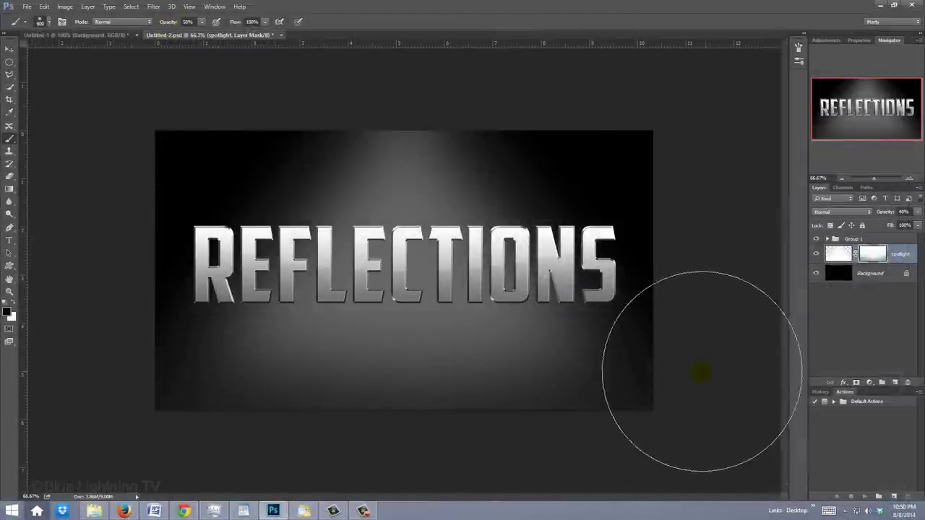
mouse_move(72, 326)
left_mouse_down()
mouse_move(143, 427)
mouse_move(250, 483)
mouse_move(383, 501)
mouse_move(539, 494)
mouse_move(643, 455)
mouse_move(708, 395)
mouse_move(722, 339)
mouse_move(102, 408)
mouse_move(452, 428)
mouse_move(701, 421)
mouse_move(765, 402)
left_mouse_up()
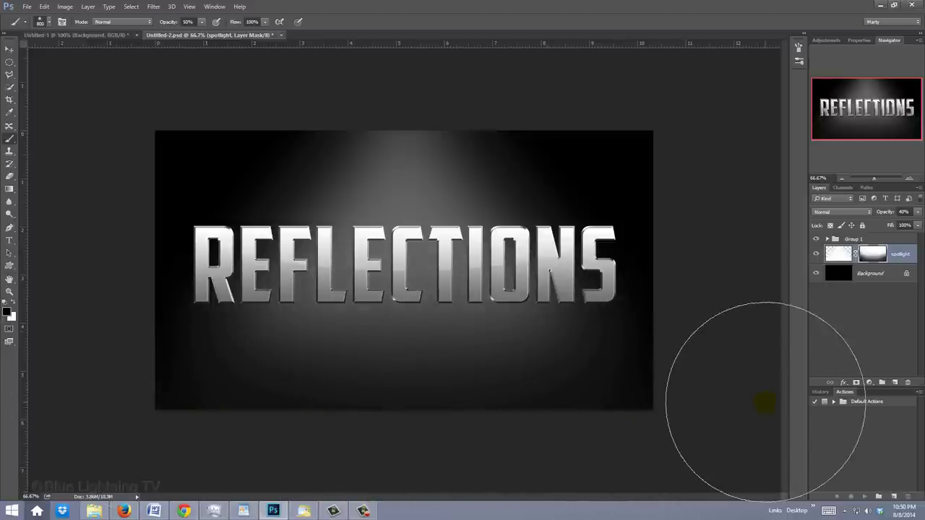
key("ctrl+1")
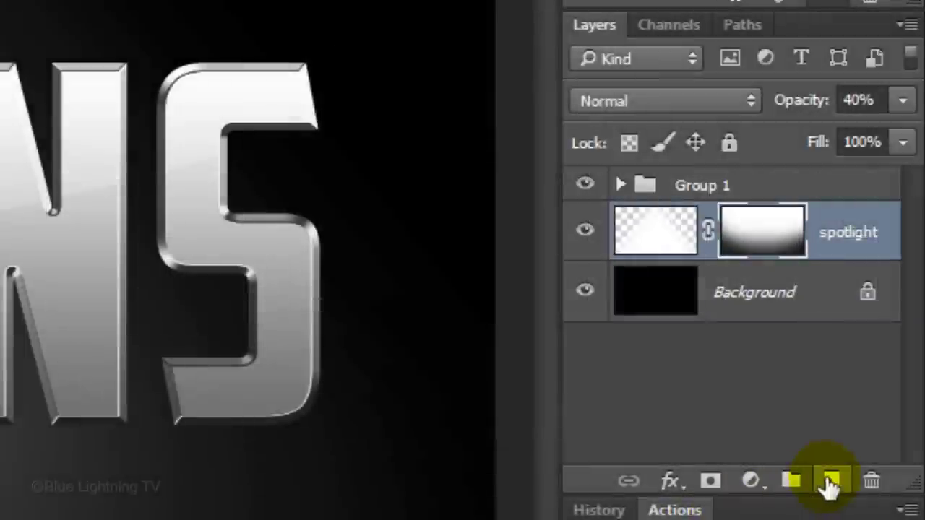
Step: Add a new layer above spotlight and name it 'shadow'
left_click(830, 483)
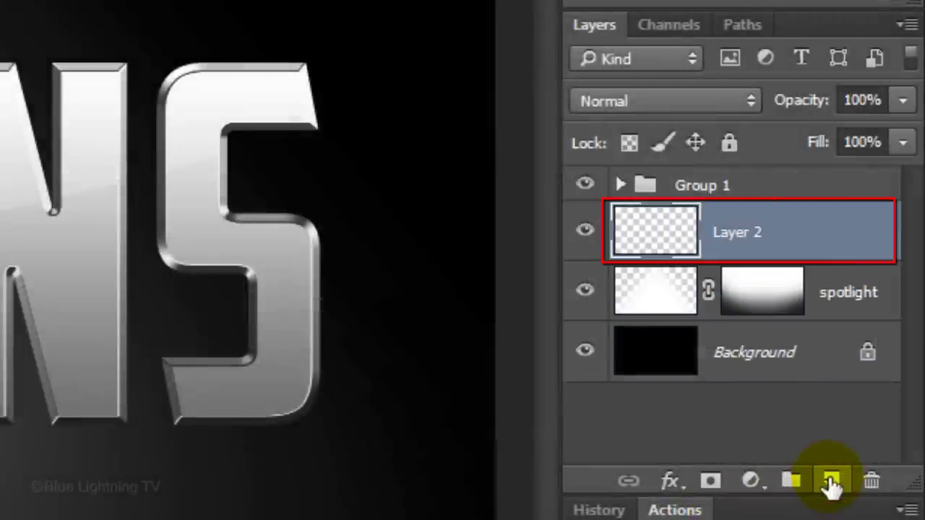
double_click(734, 232)
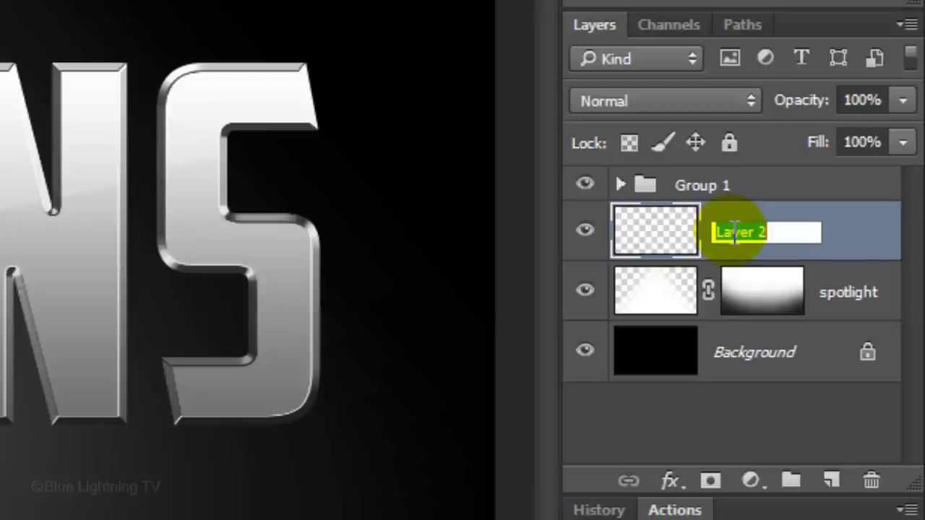
type("shadow")
key("Return")
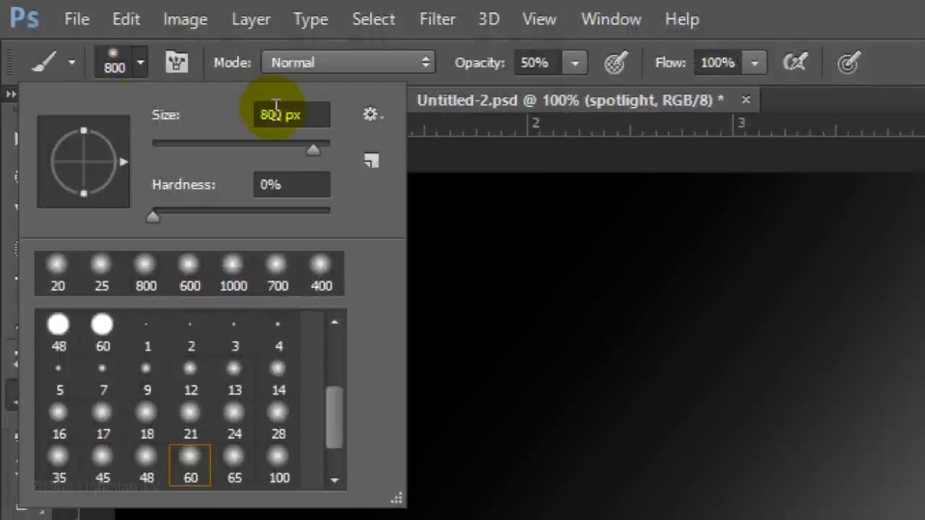
Step: Set the brush to 20 px size and 90% opacity
left_click(281, 114)
type("20")
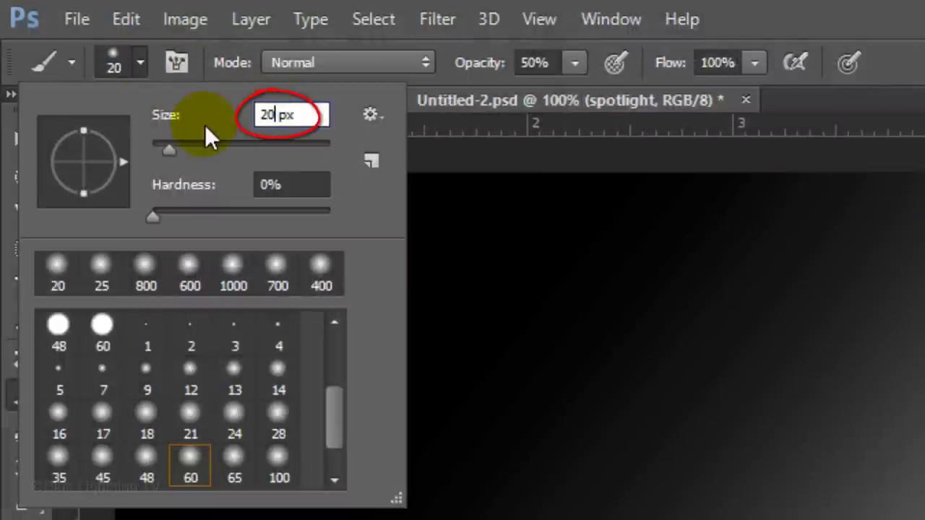
key("Return")
left_click(536, 64)
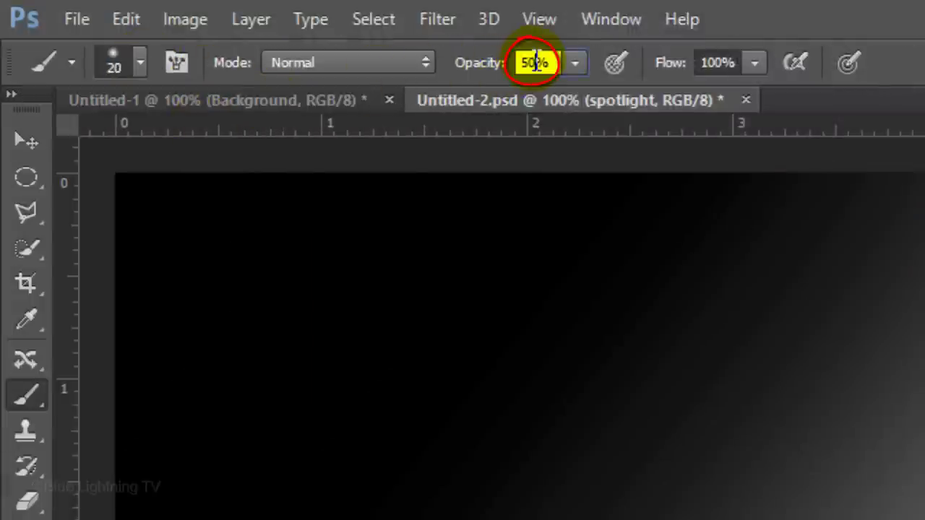
type("90")
key("Return")
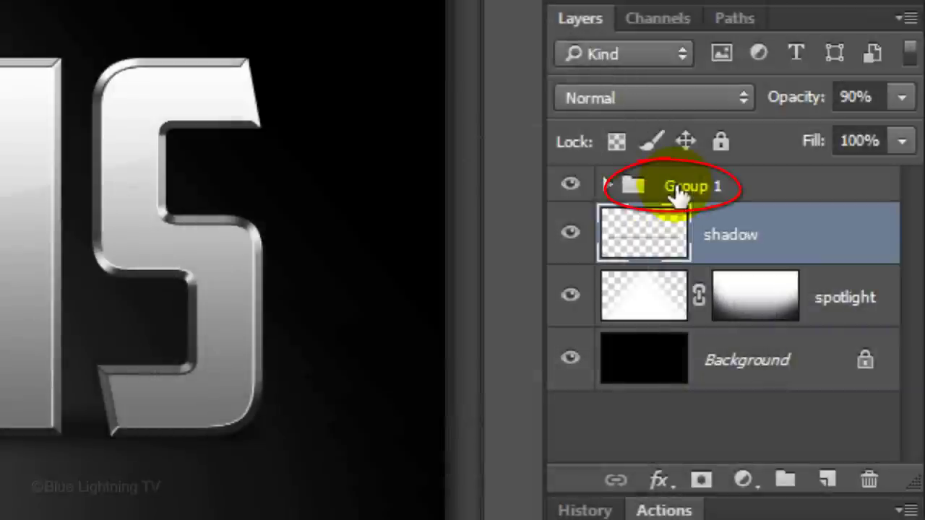
Step: Duplicate Group 1 with Ctrl+J, naming the copy 'top text' and the original 'reflection text'
left_click(680, 189)
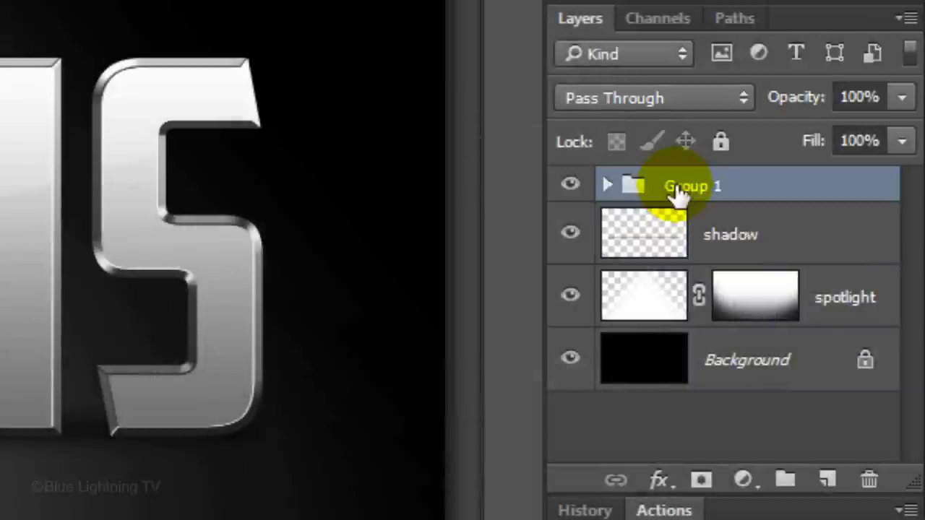
key("ctrl")
key("ctrl+j")
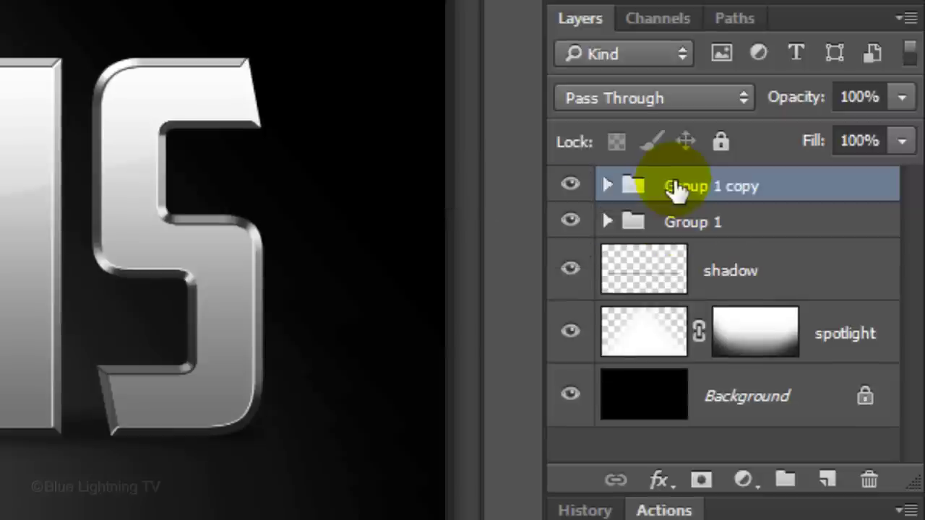
double_click(683, 187)
type("top text")
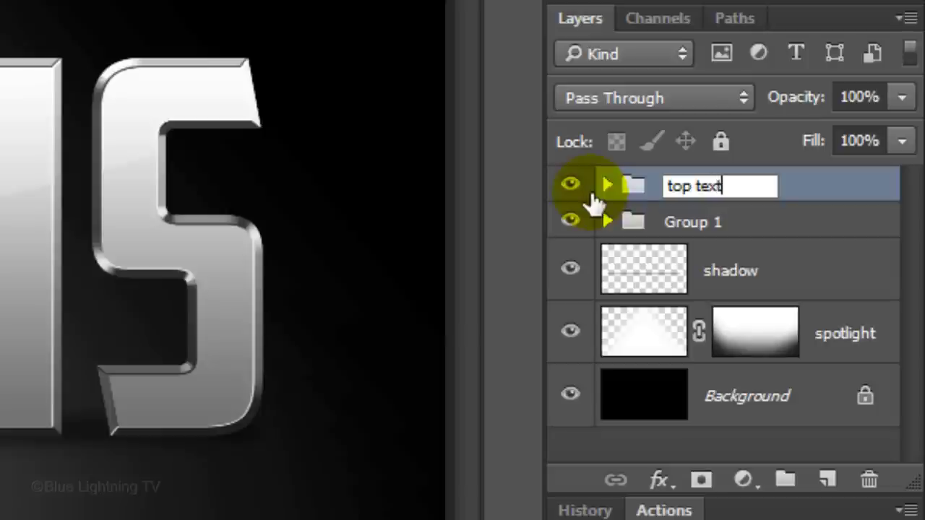
key("Return")
double_click(687, 223)
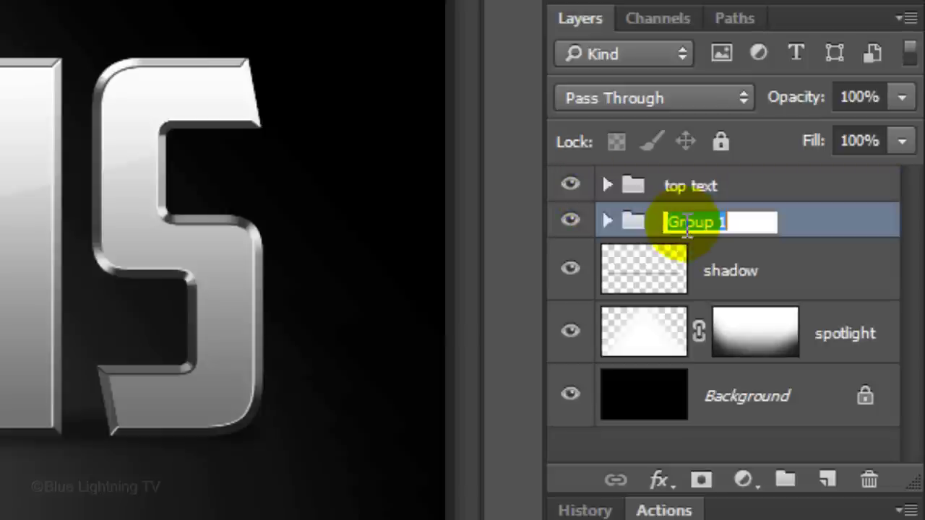
type("reflection")
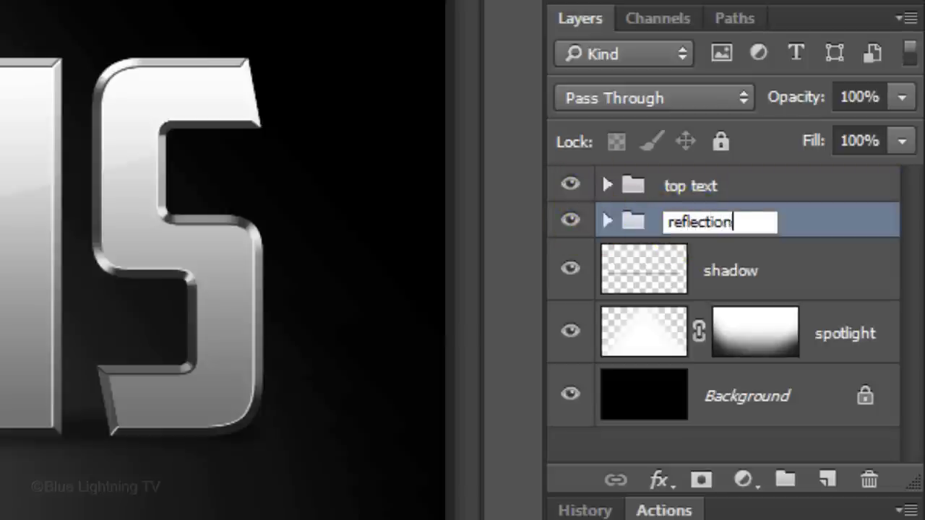
type(" text")
left_click(594, 226)
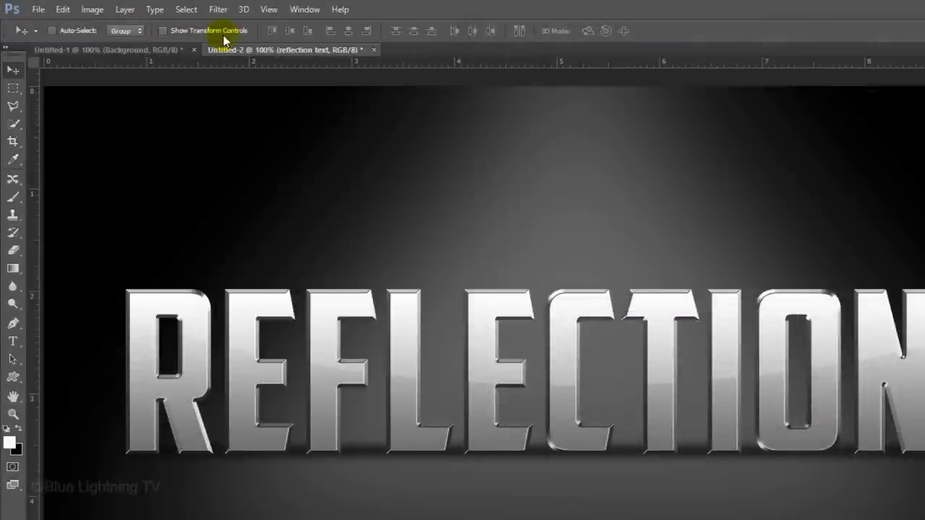
Step: Flip the reflection text group vertically and move it straight down beneath the main text
left_click(63, 9)
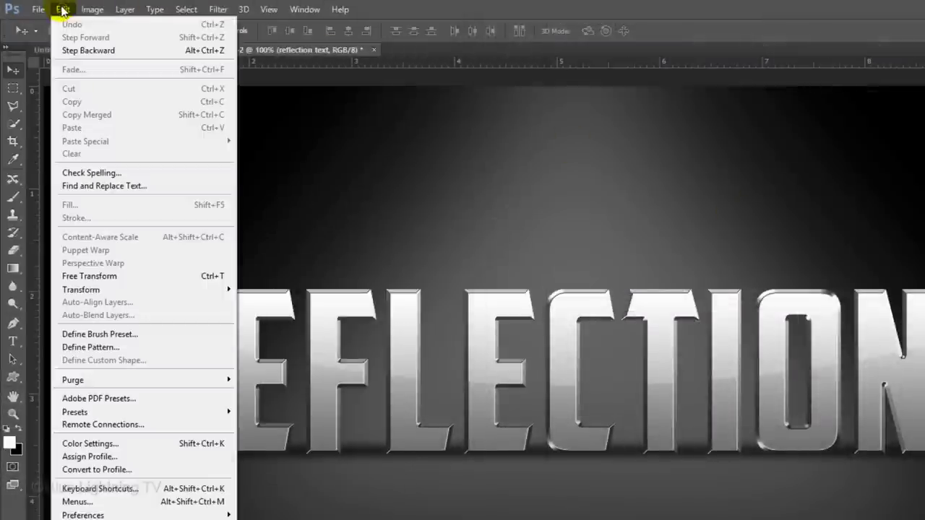
mouse_move(99, 290)
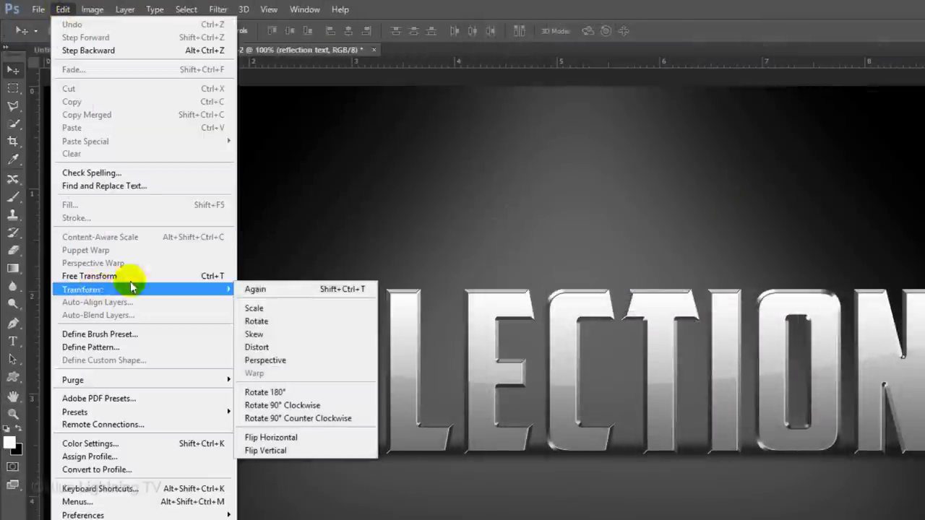
left_click(267, 451)
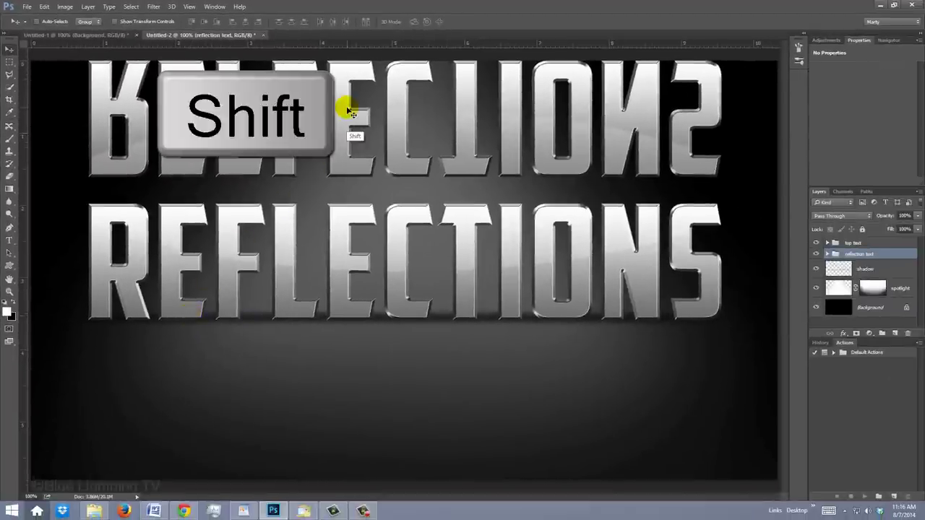
left_click_drag(347, 109, 335, 373)
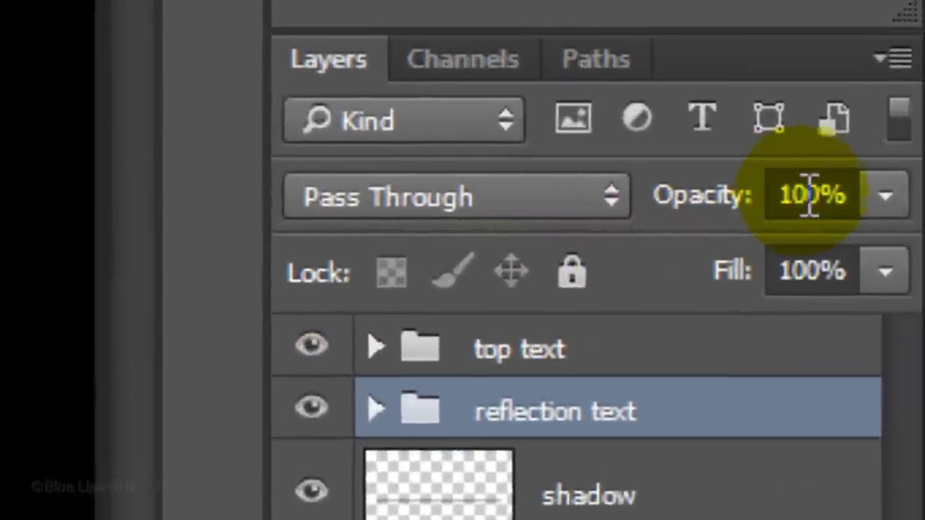
Step: Set the reflection text group's opacity to 20%
left_click(907, 215)
left_click_drag(826, 186, 737, 205)
type("20")
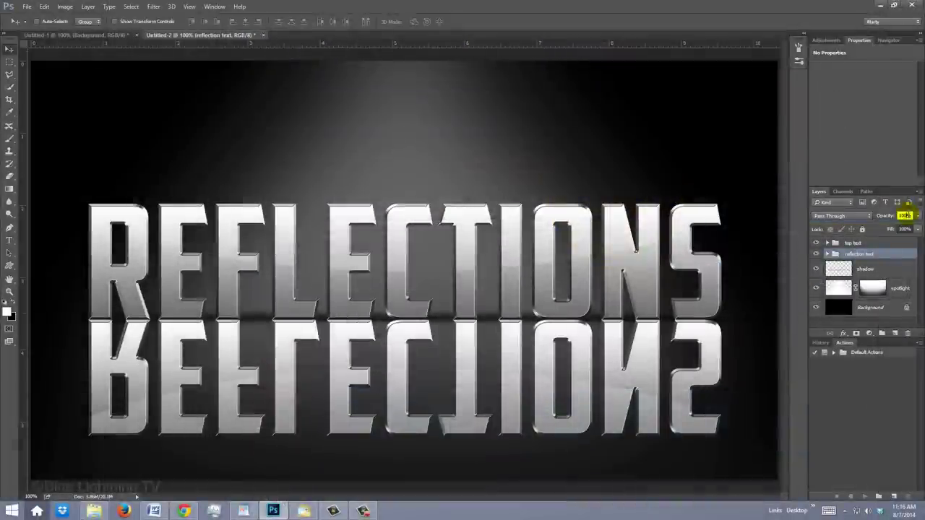
key("Return")
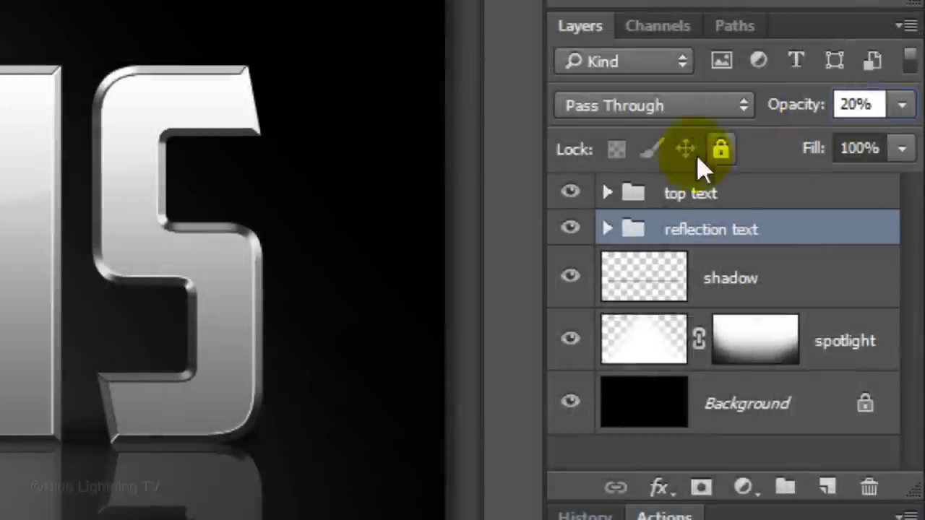
Step: Turn on Reverse in the Gradient Overlay of the reflected REFLECTIONS layer
left_click(827, 256)
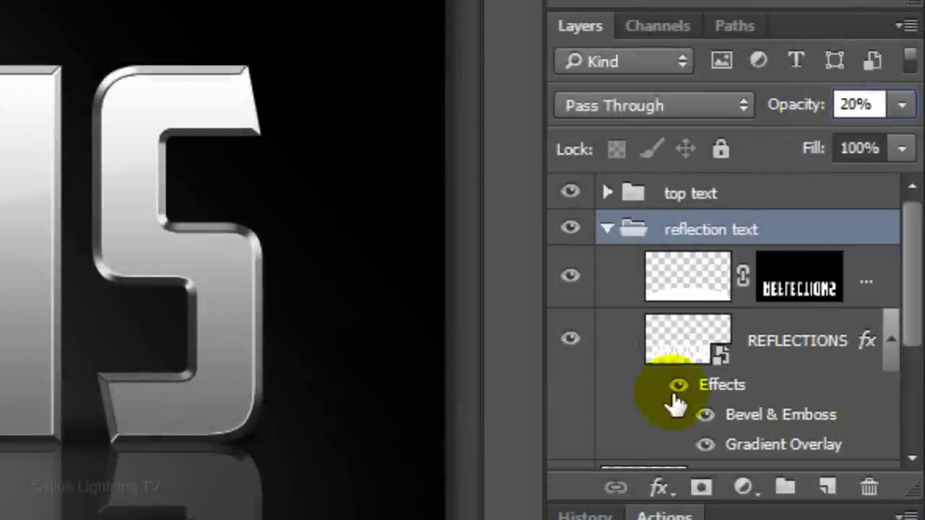
left_click(755, 446)
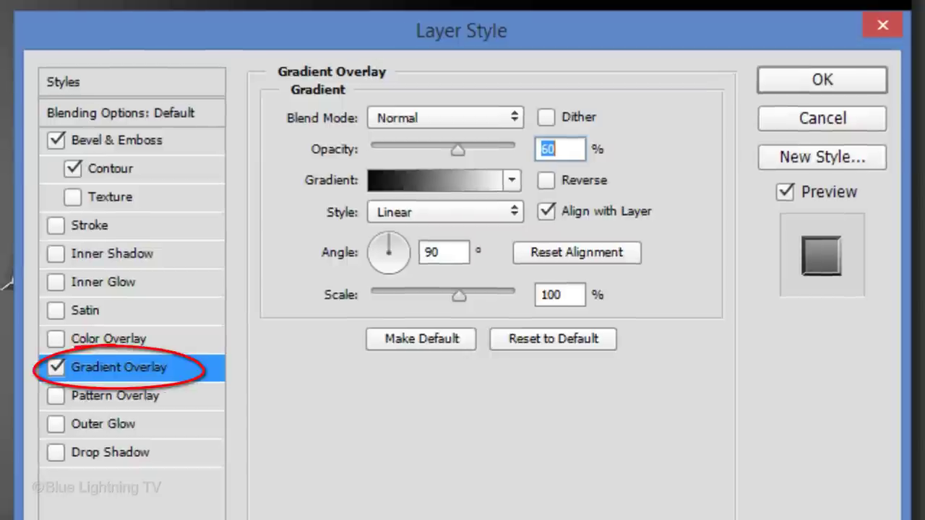
left_click(547, 180)
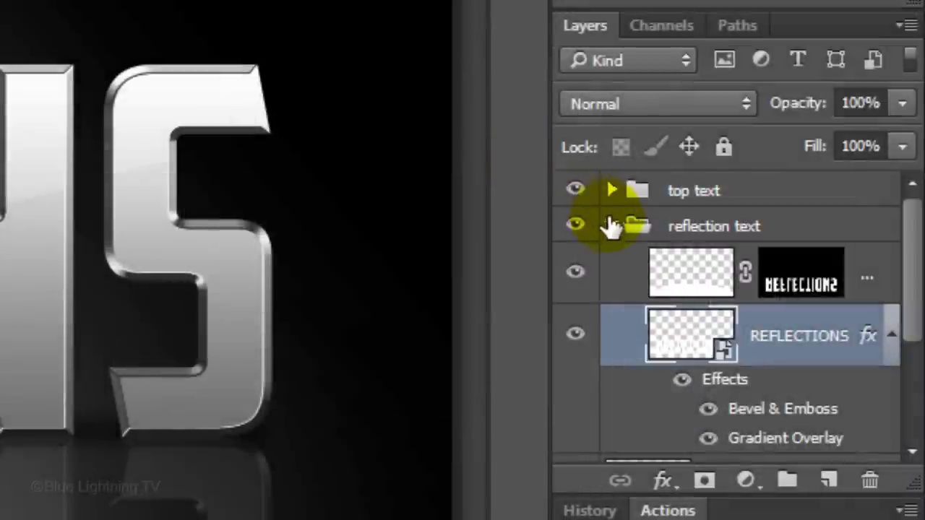
Step: Add a layer mask to the reflection text group and set an 800 px, 100% opacity brush
left_click(613, 229)
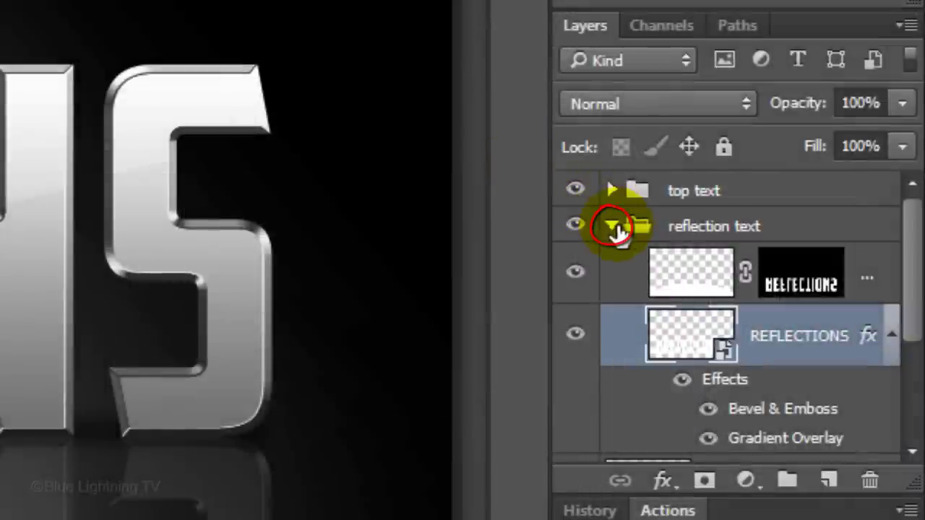
left_click(706, 482)
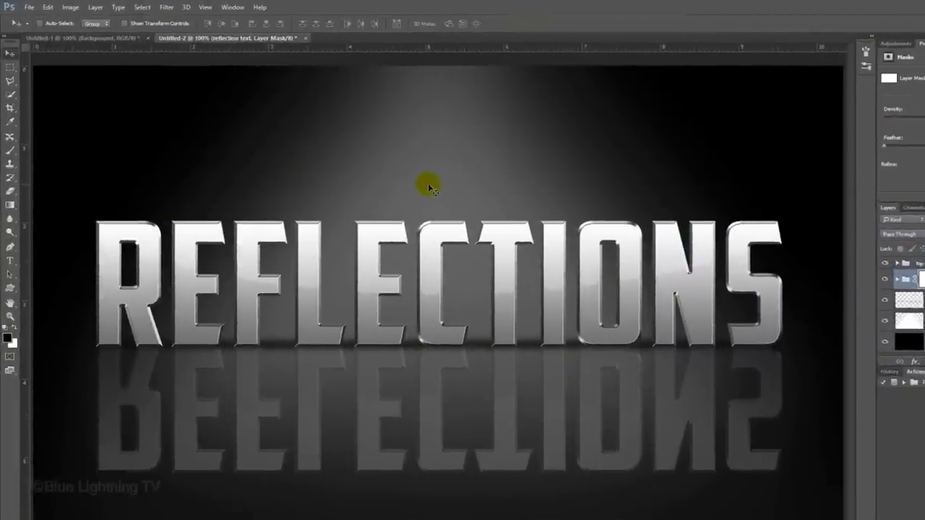
key("b")
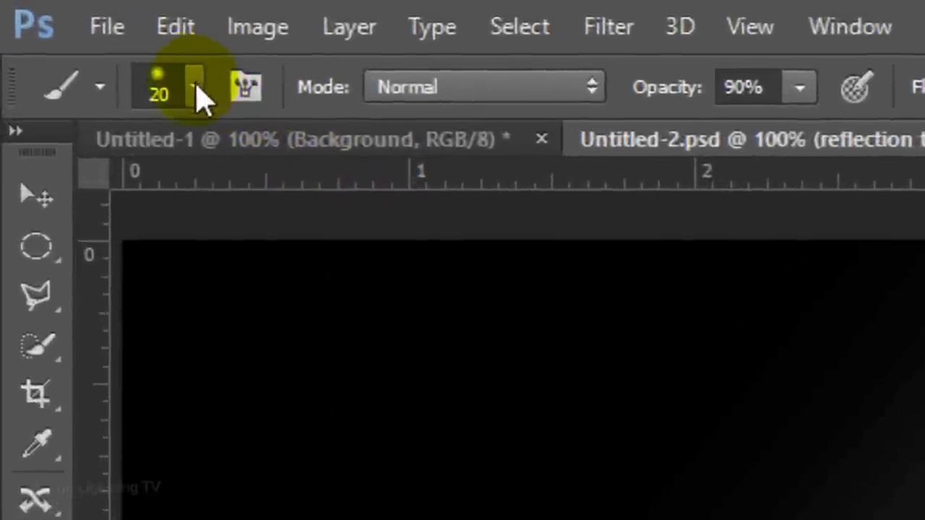
left_click(57, 25)
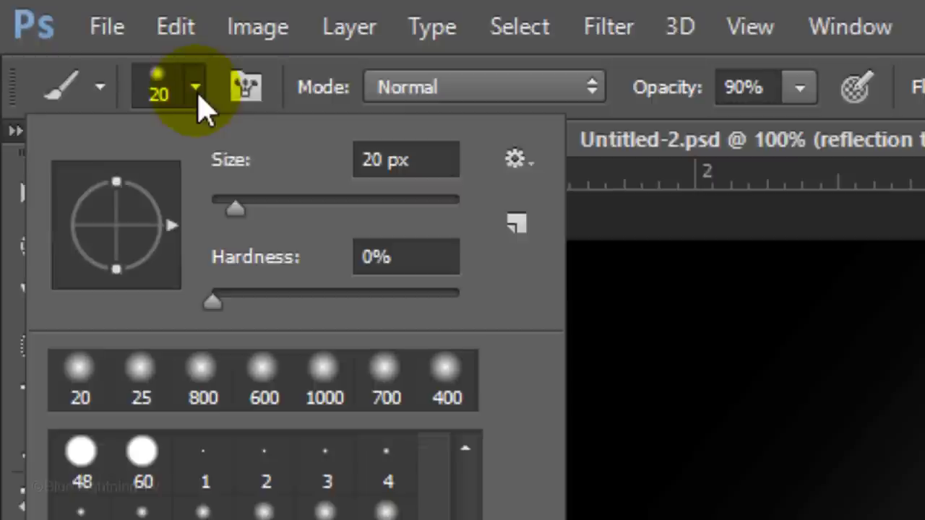
double_click(357, 162)
type("800")
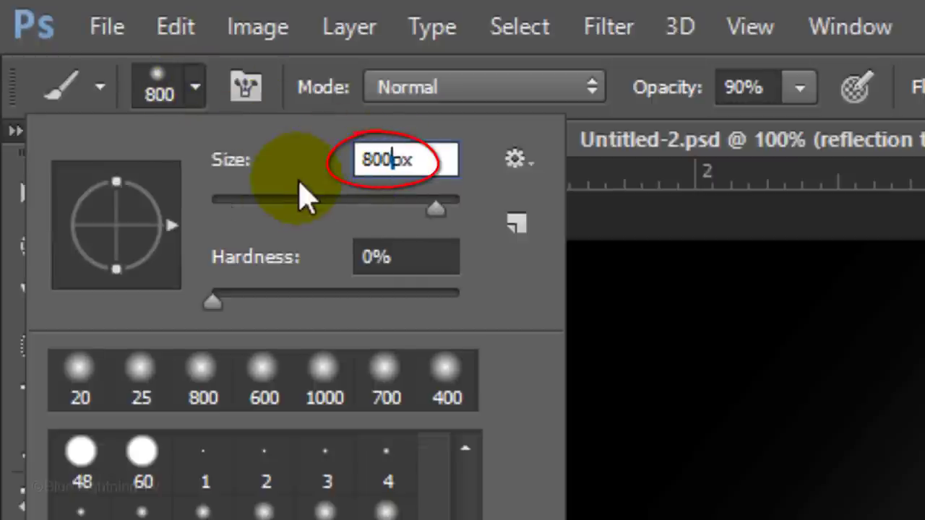
key("Return")
left_click(733, 89)
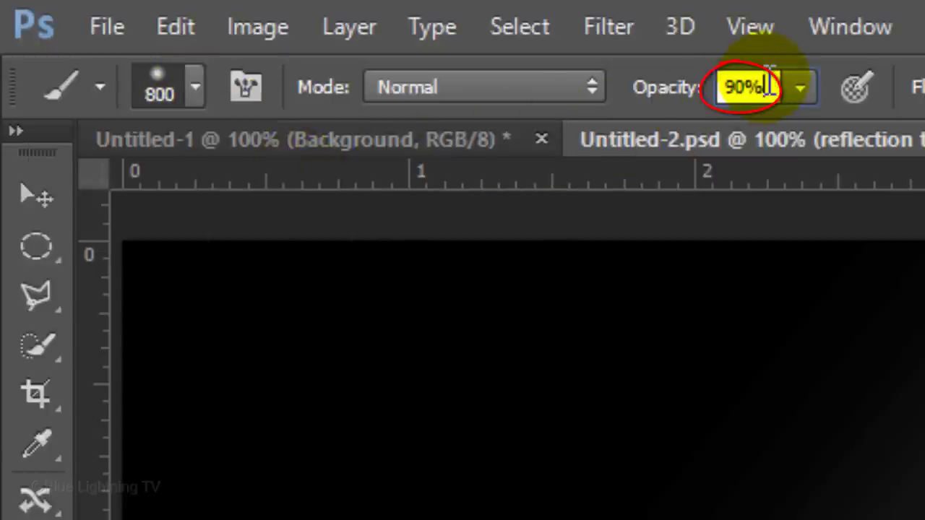
type("100")
key("Return")
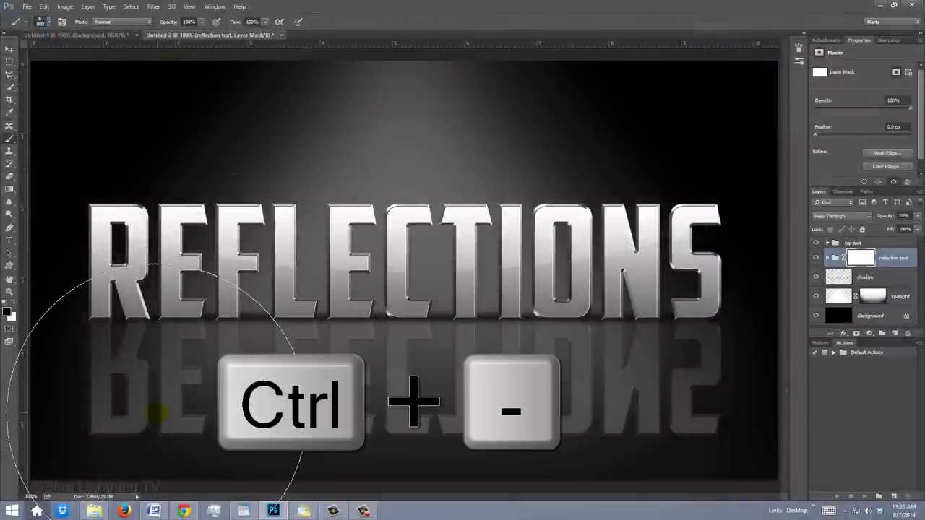
Step: Paint black across the reflection's bottom to fade it out, then return to 100% view
key("ctrl+minus")
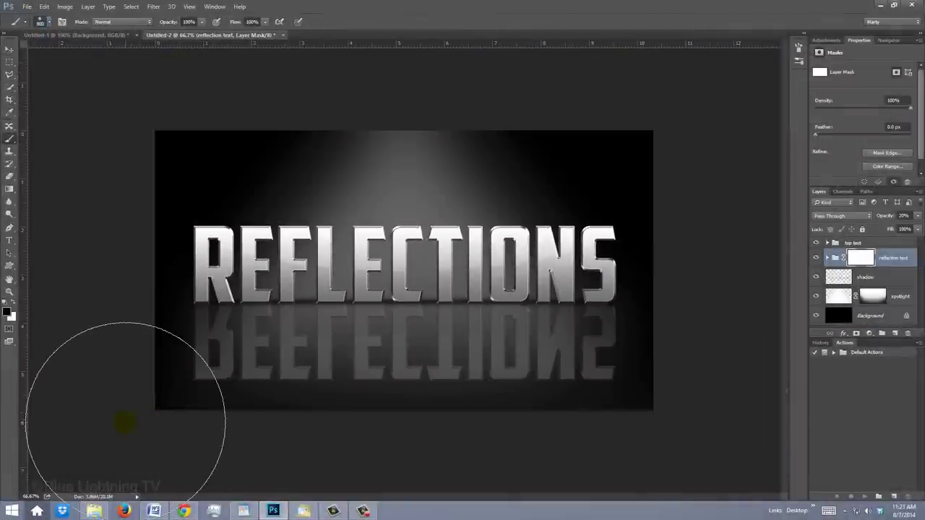
mouse_move(128, 432)
left_mouse_down()
mouse_move(517, 440)
mouse_move(760, 437)
left_mouse_up()
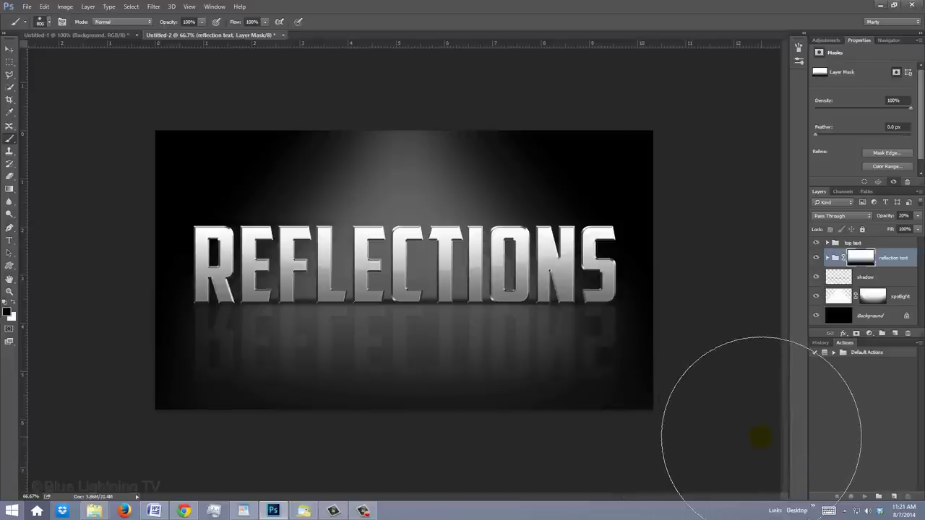
key("ctrl+1")
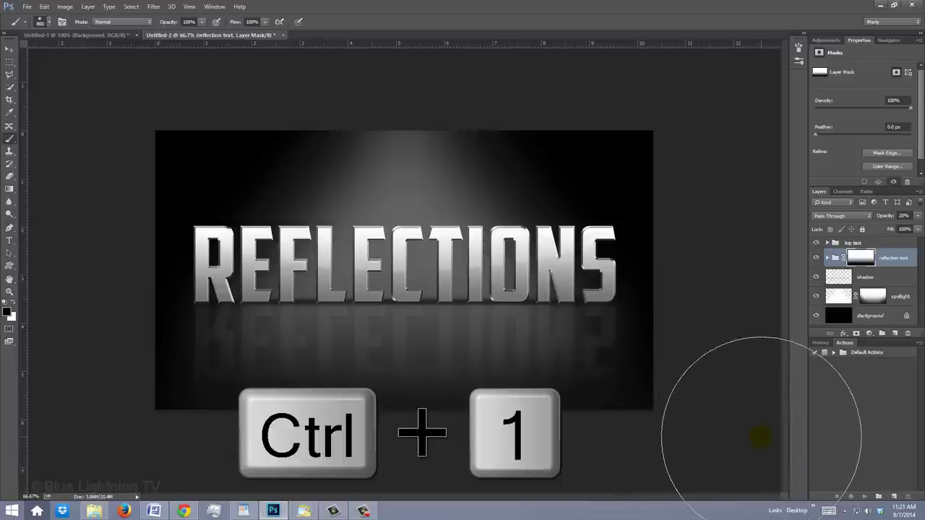